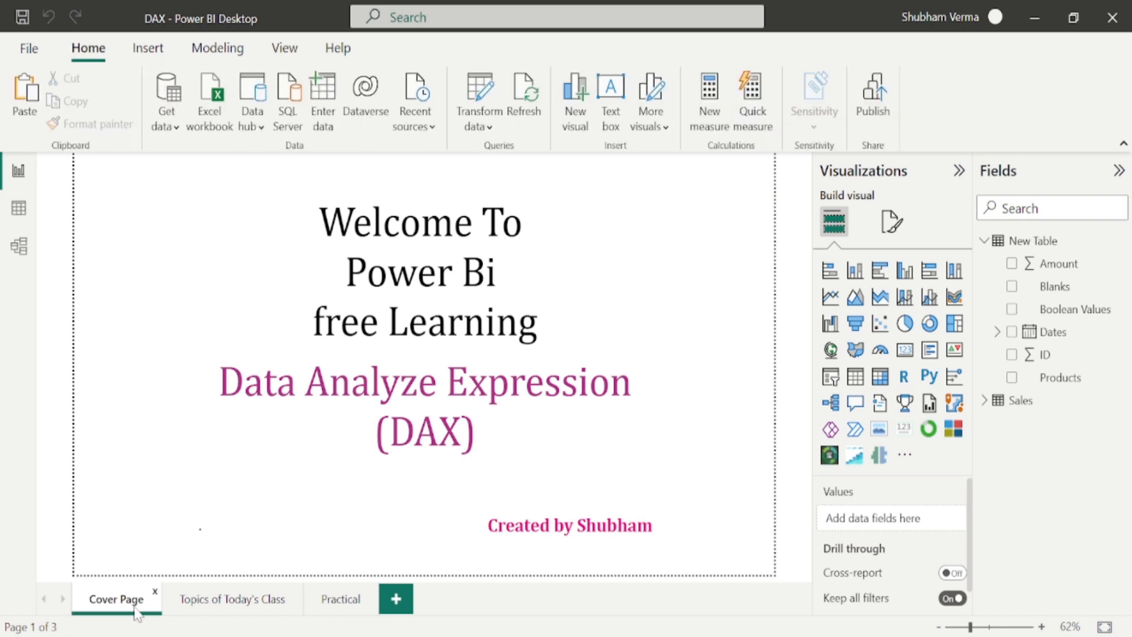
Leave the cover page via the 'Topics of Today's Class' tab toward the Practical page
click(218, 605)
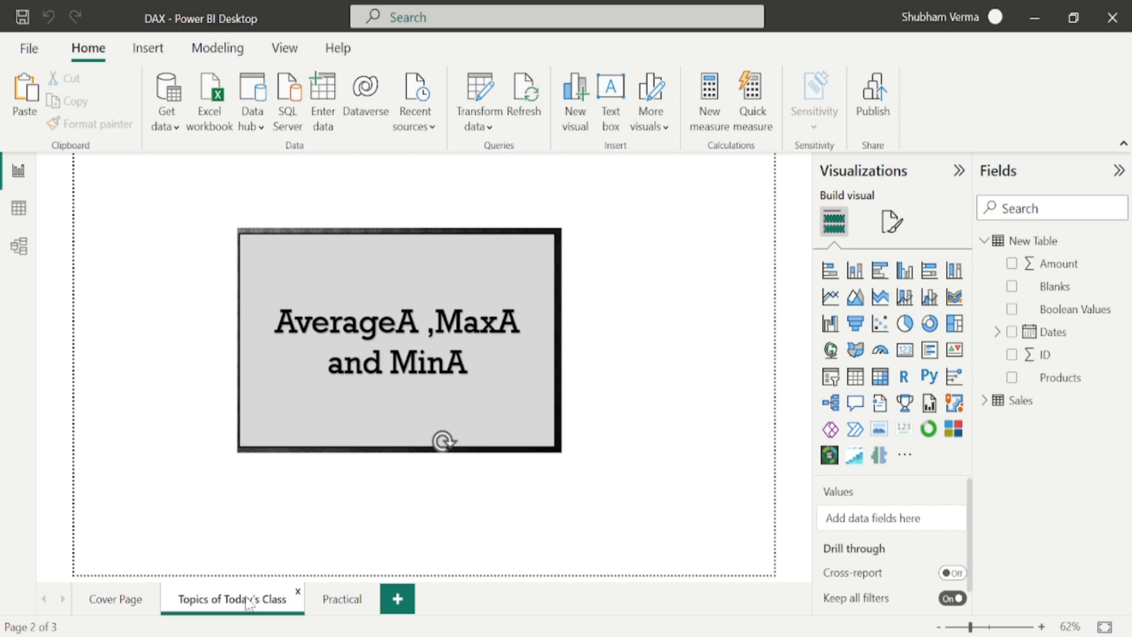
click(341, 599)
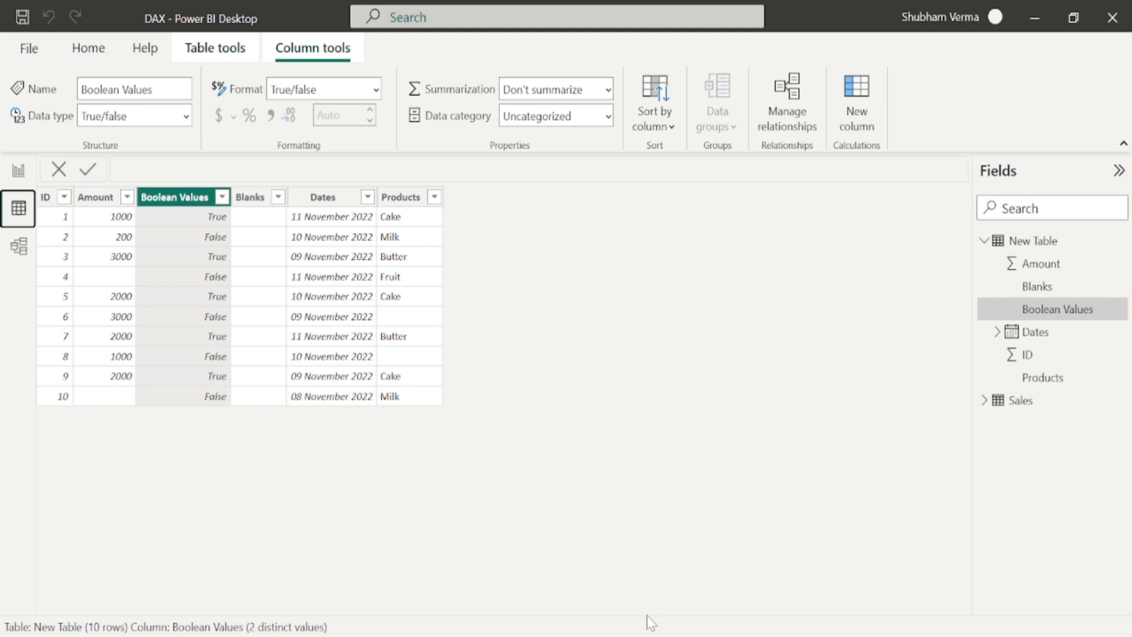
click(19, 170)
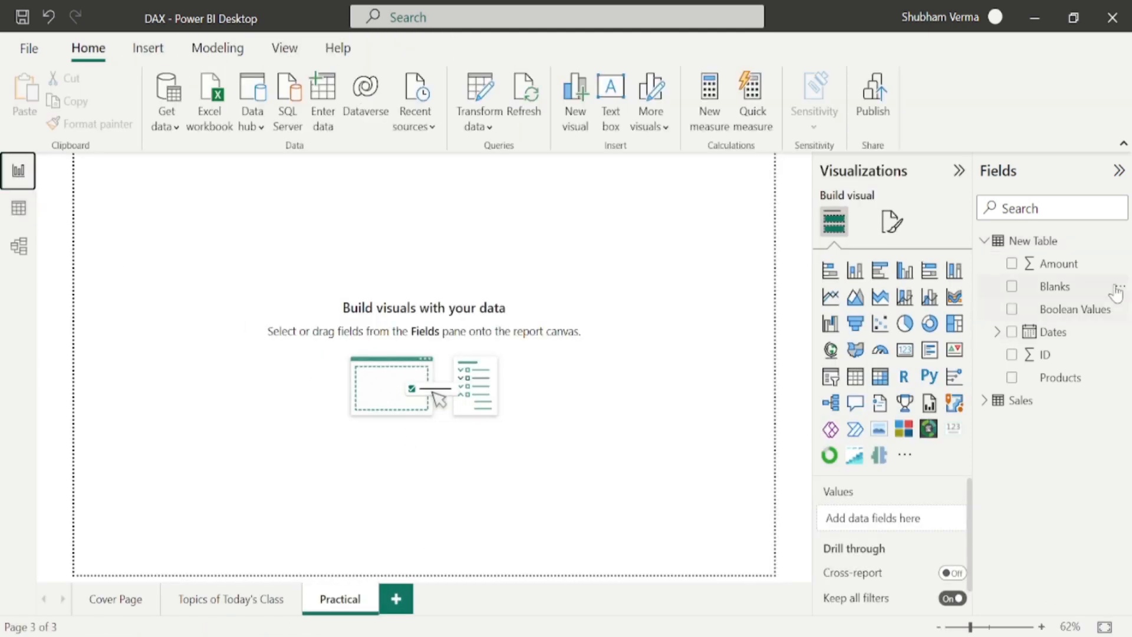
Create the measure 'Average of amount' = AVERAGE('New Table'[Amount]) and commit it
key(BackSpace)
key(BackSpace)
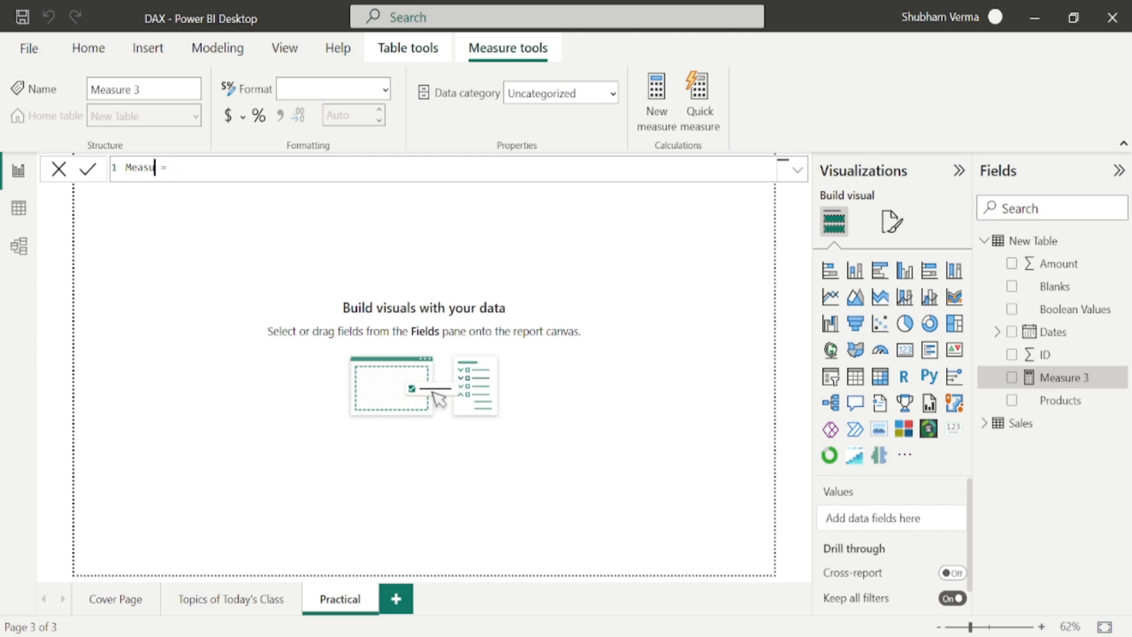
key(BackSpace)
key(BackSpace)
key(BackSpace)
key(BackSpace)
key(BackSpace)
key(BackSpace)
text(Average of amount)
key(BackSpace)
text(average)
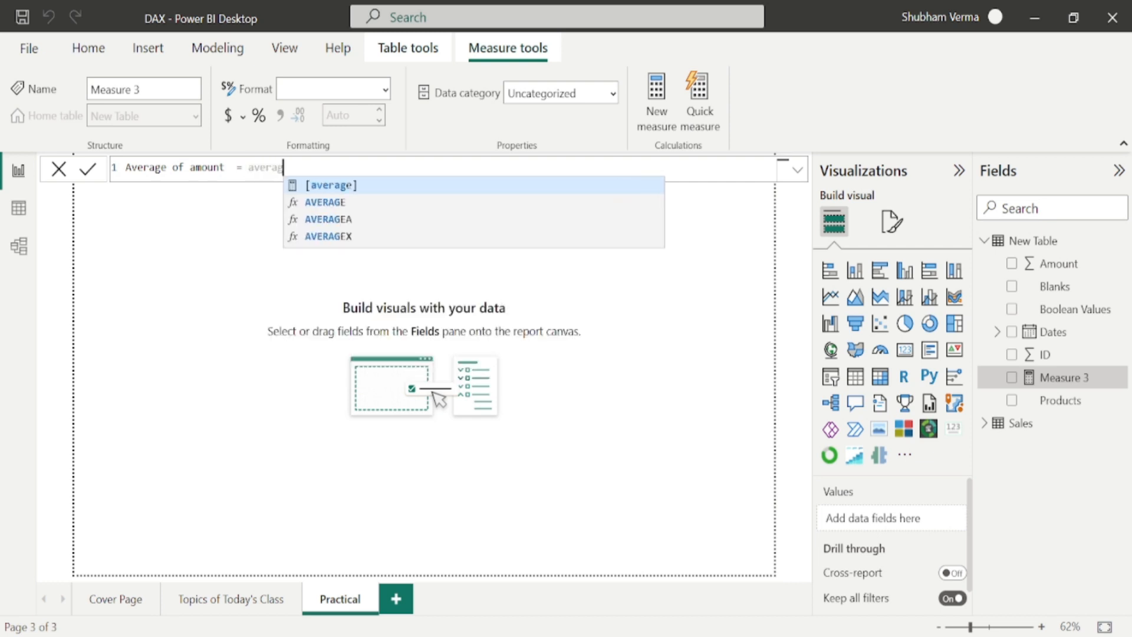
key(Down)
key(Tab)
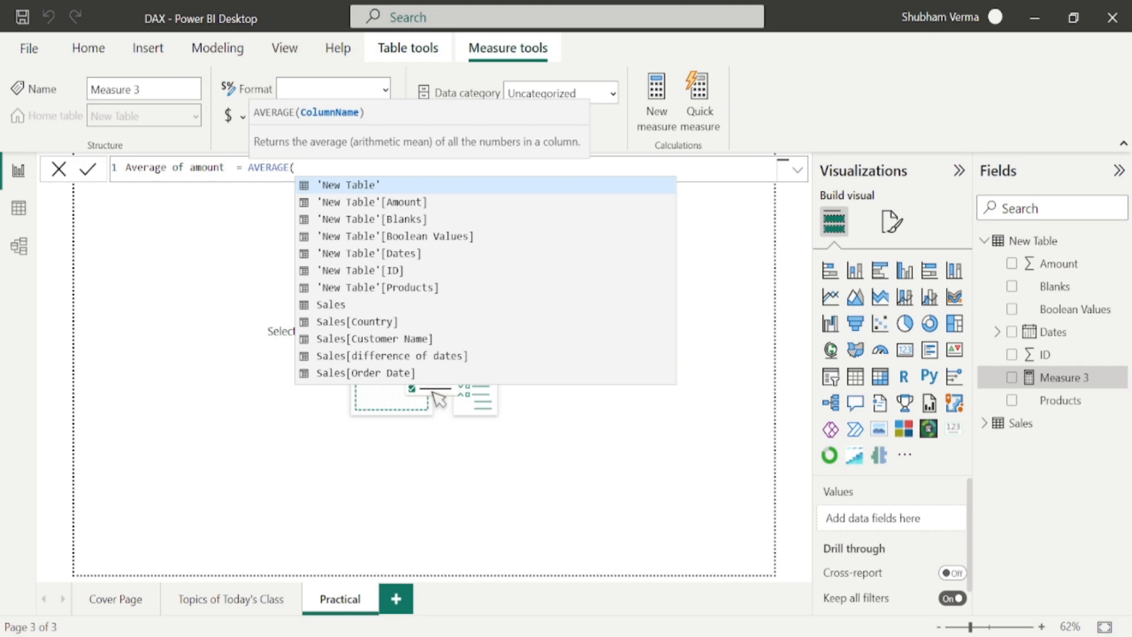
key(Down)
key(Tab)
text())
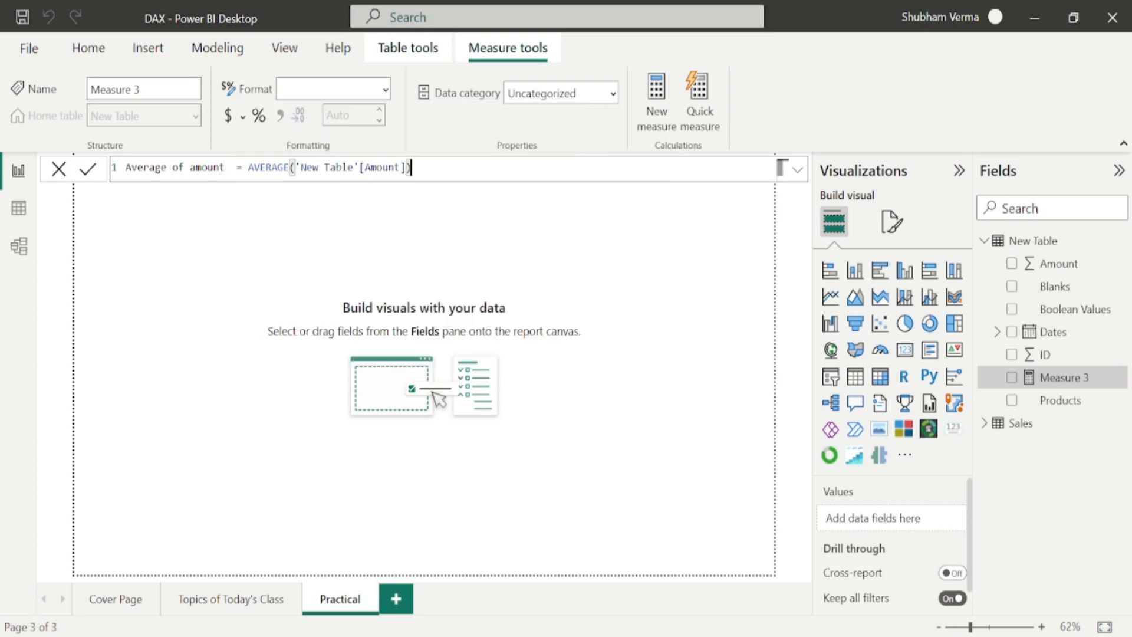
key(Return)
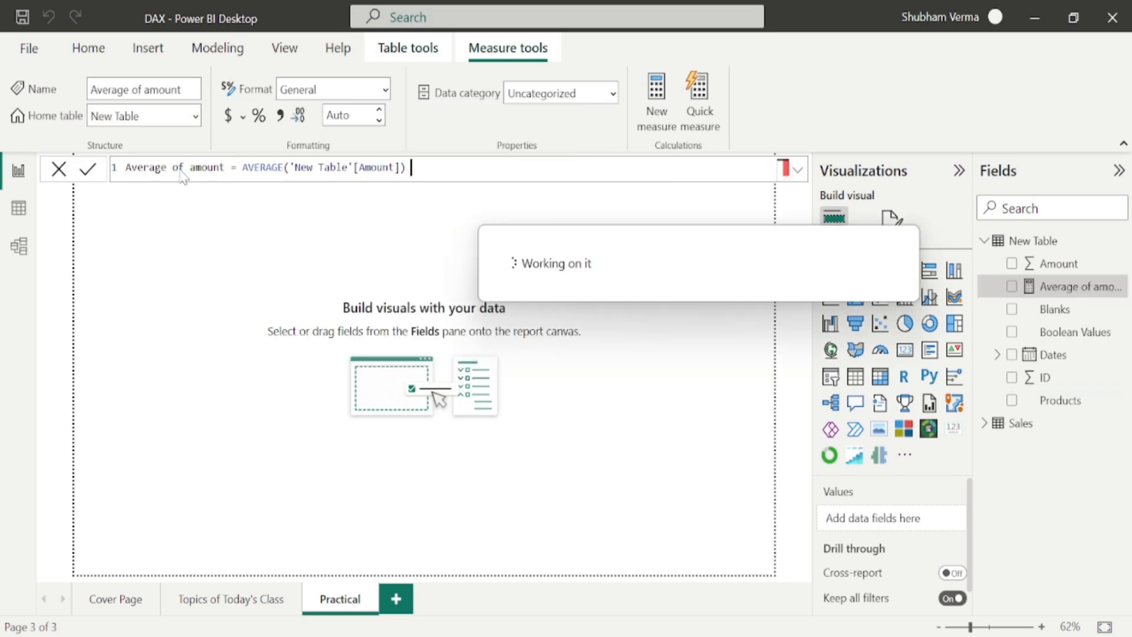
Show Average of amount on a card with callout Display units None (1,775.00), then switch to Data view
click(904, 351)
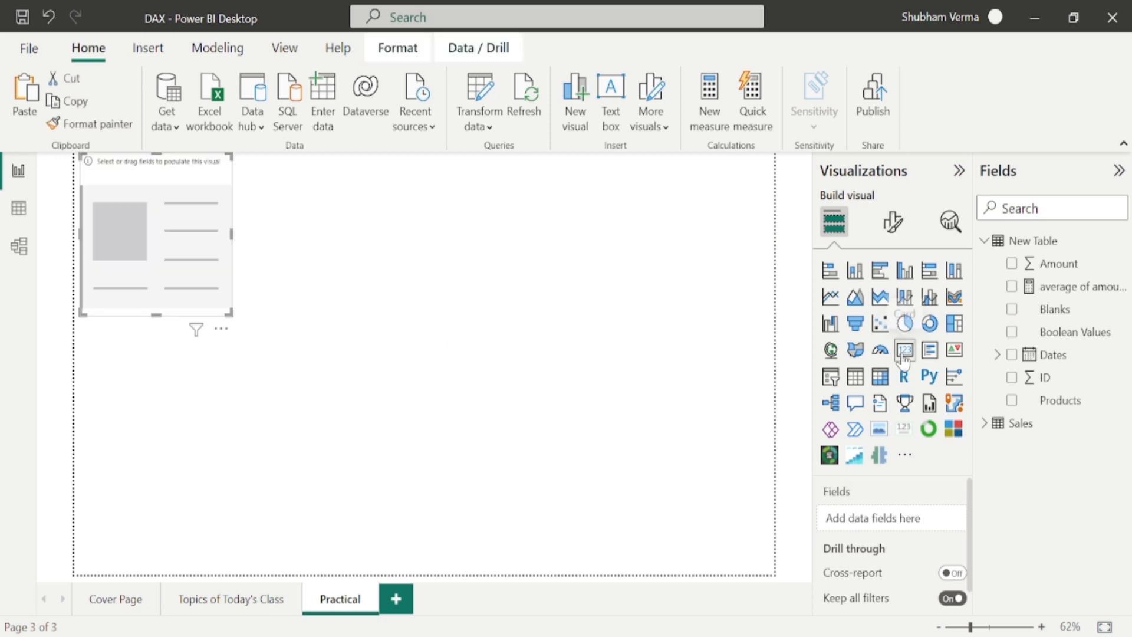
drag(1075, 286, 265, 257)
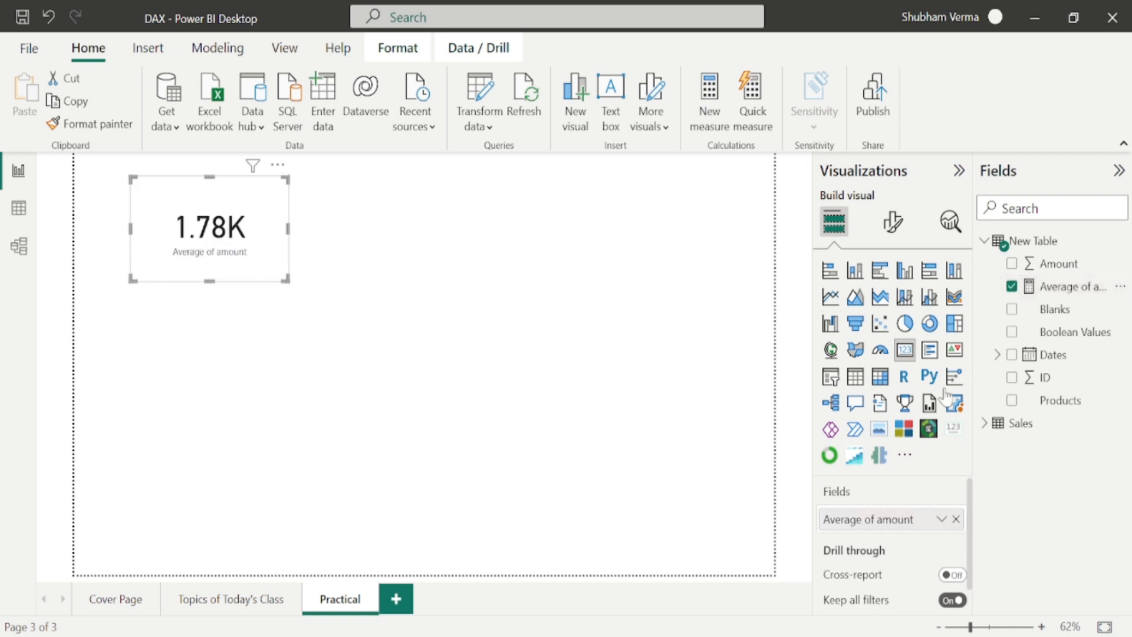
click(893, 222)
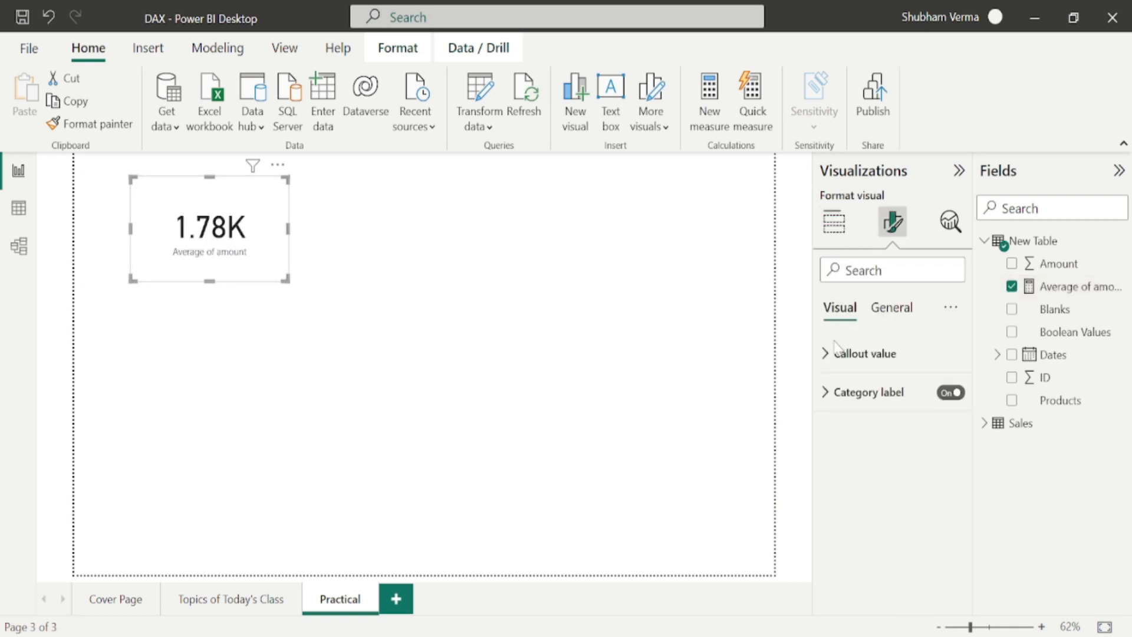
click(864, 353)
click(947, 540)
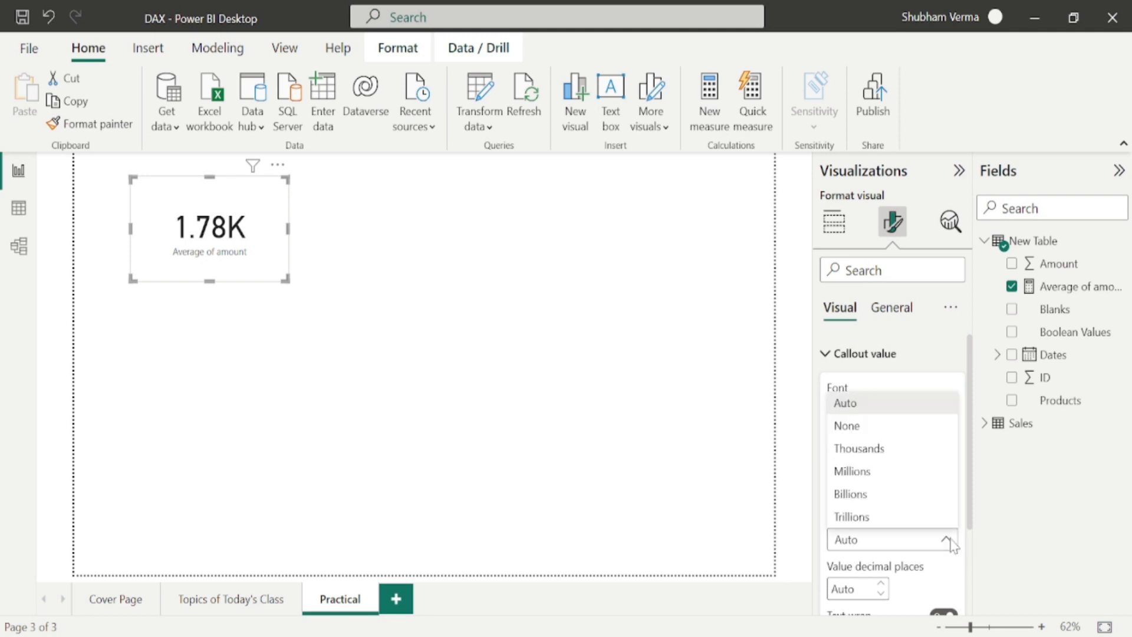
click(849, 425)
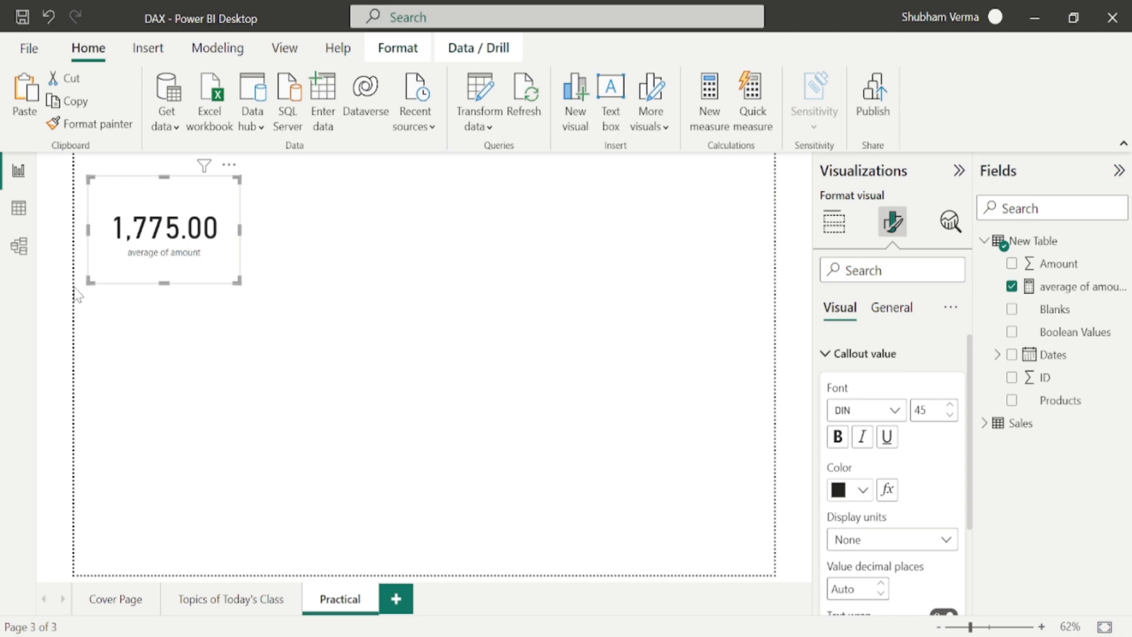
click(19, 208)
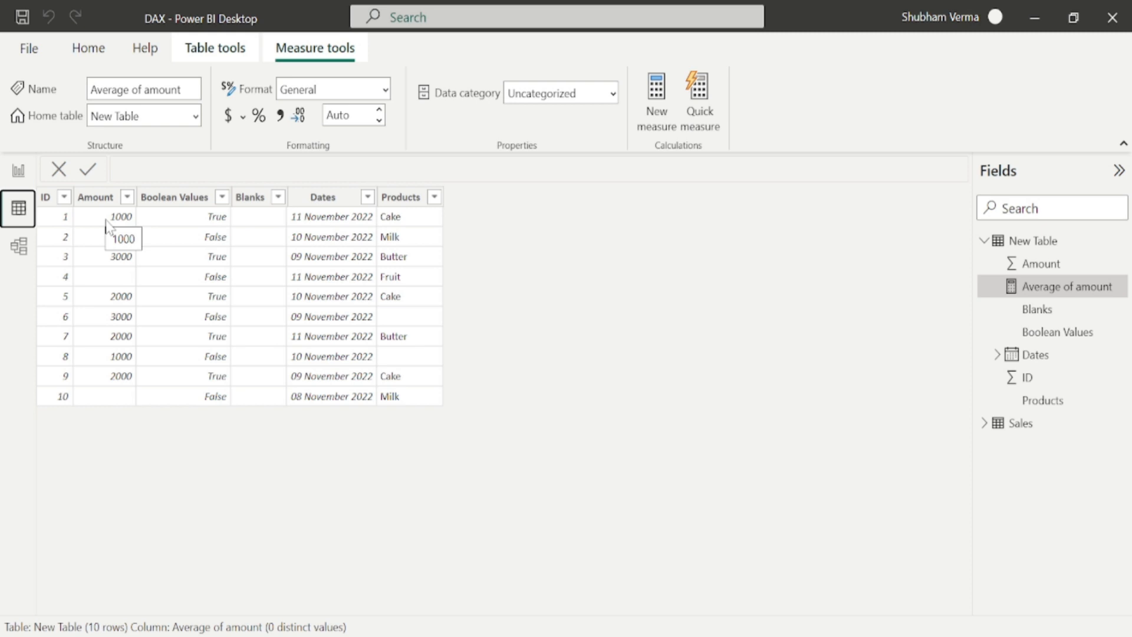
Inspect the Amount and Boolean Values columns, then return to the report canvas
click(90, 202)
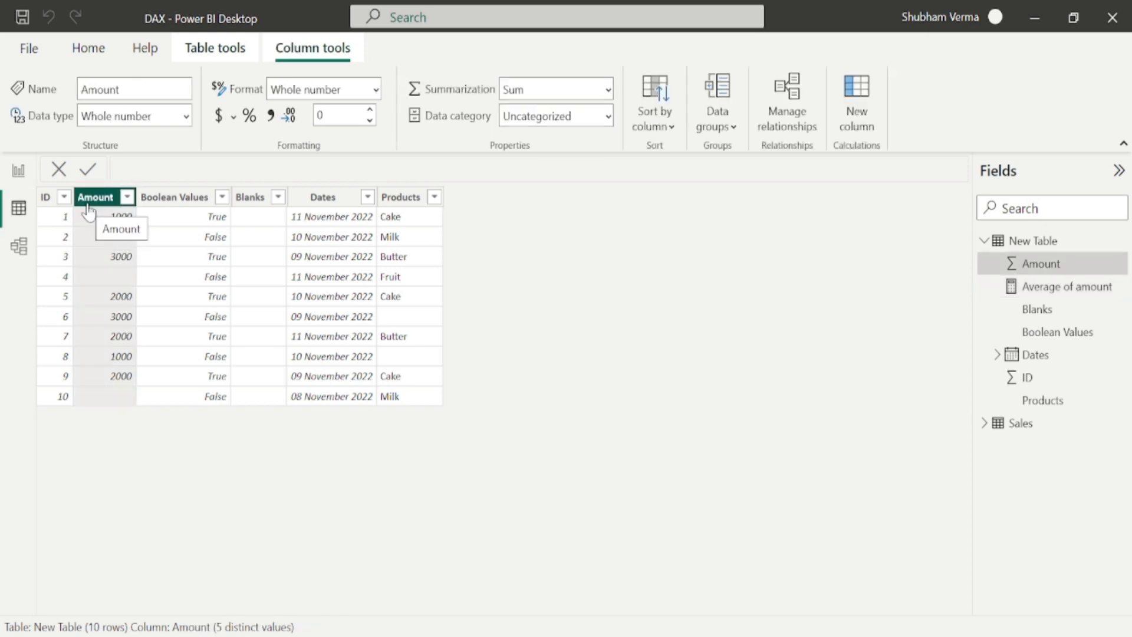
click(189, 201)
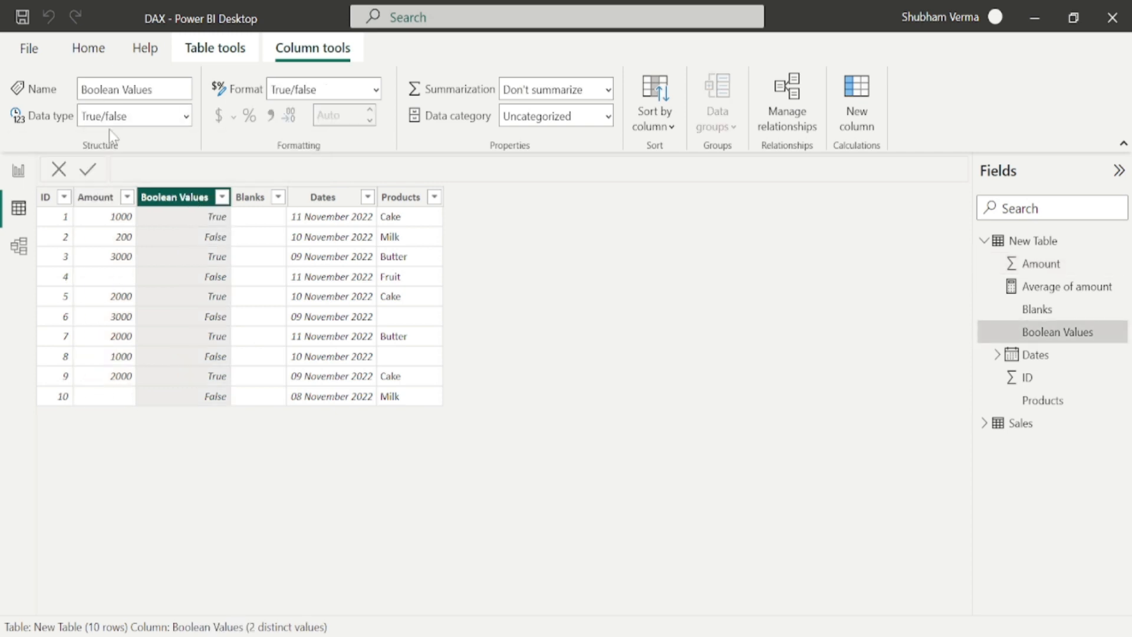
click(19, 170)
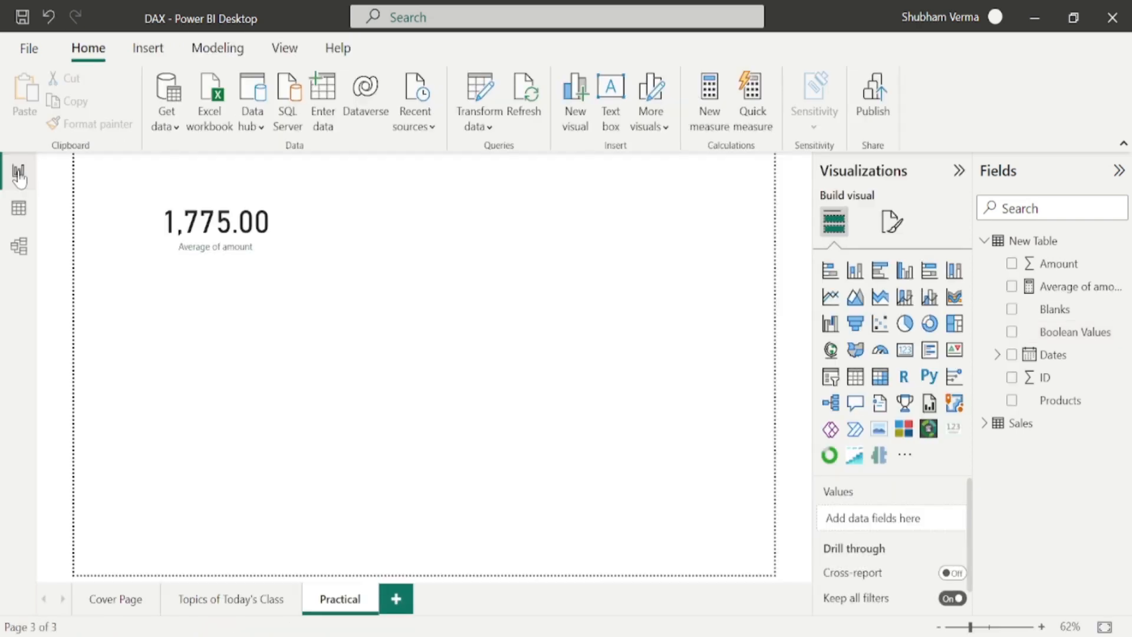
Repoint the Average of amount measure to AVERAGE('New Table'[Boolean Values])
click(278, 257)
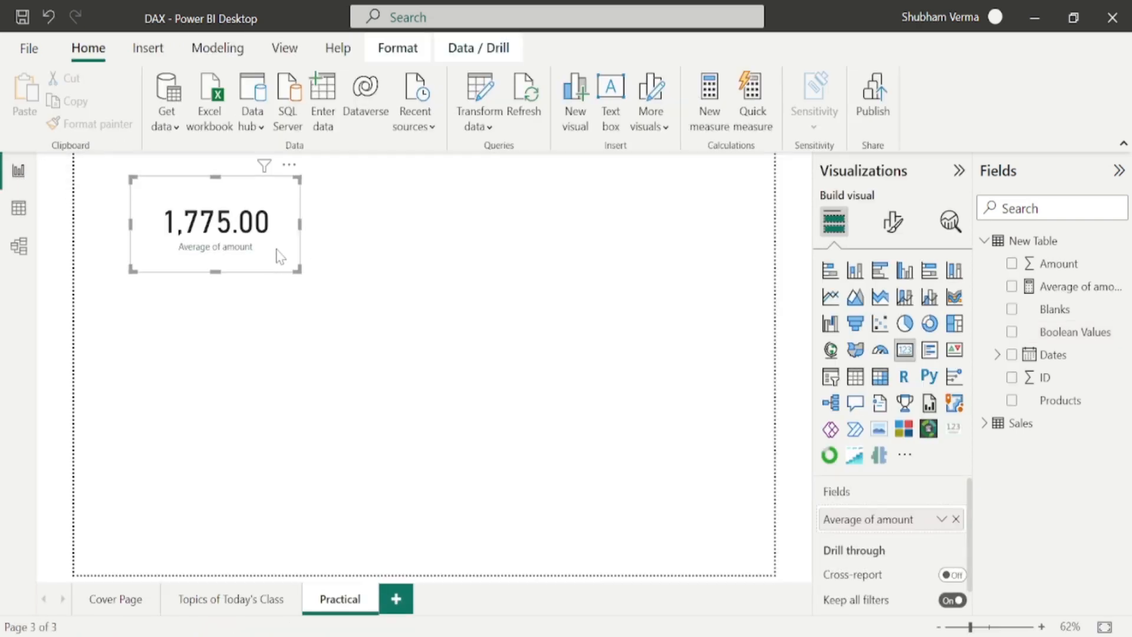
click(1070, 287)
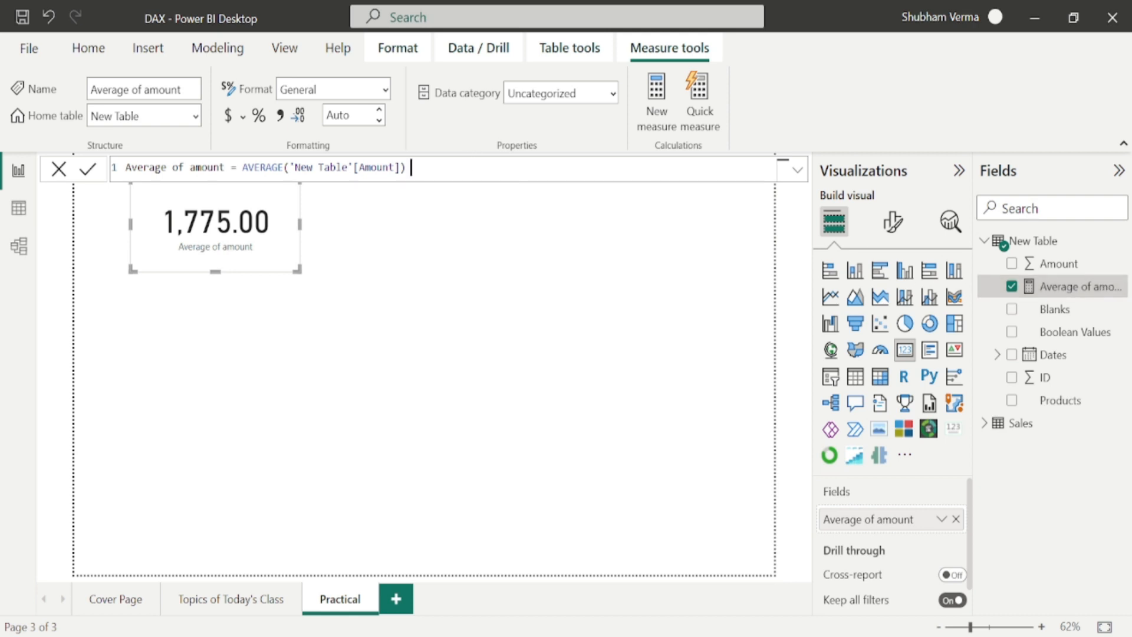
key(BackSpace)
key(BackSpace)
key(BackSpace)
key(BackSpace)
key(BackSpace)
key(BackSpace)
key(BackSpace)
key(BackSpace)
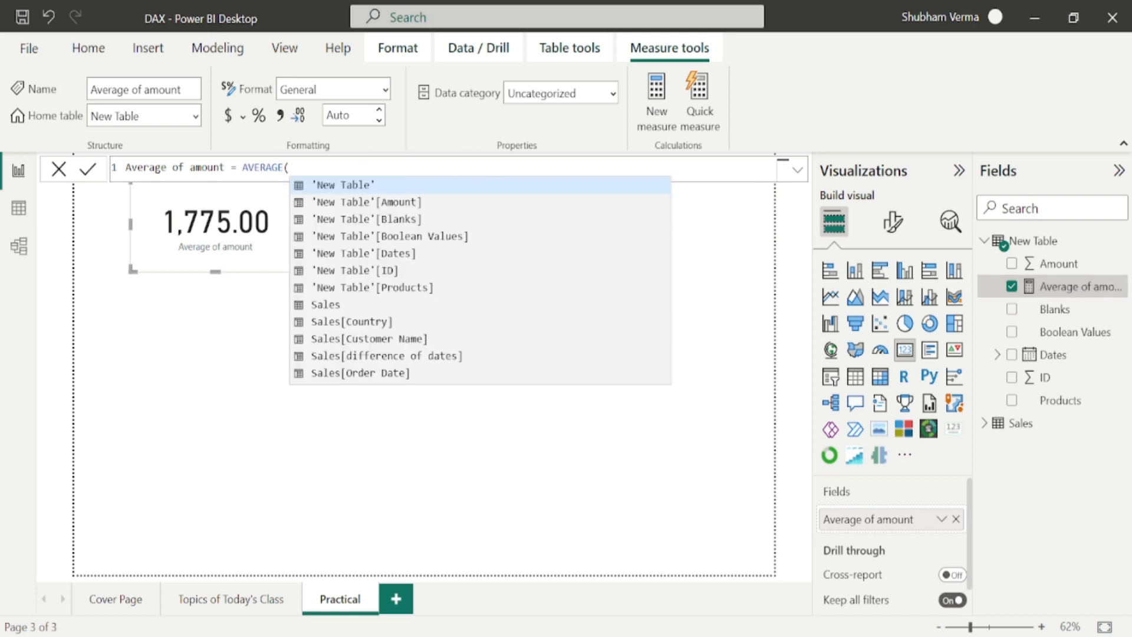
text(bool)
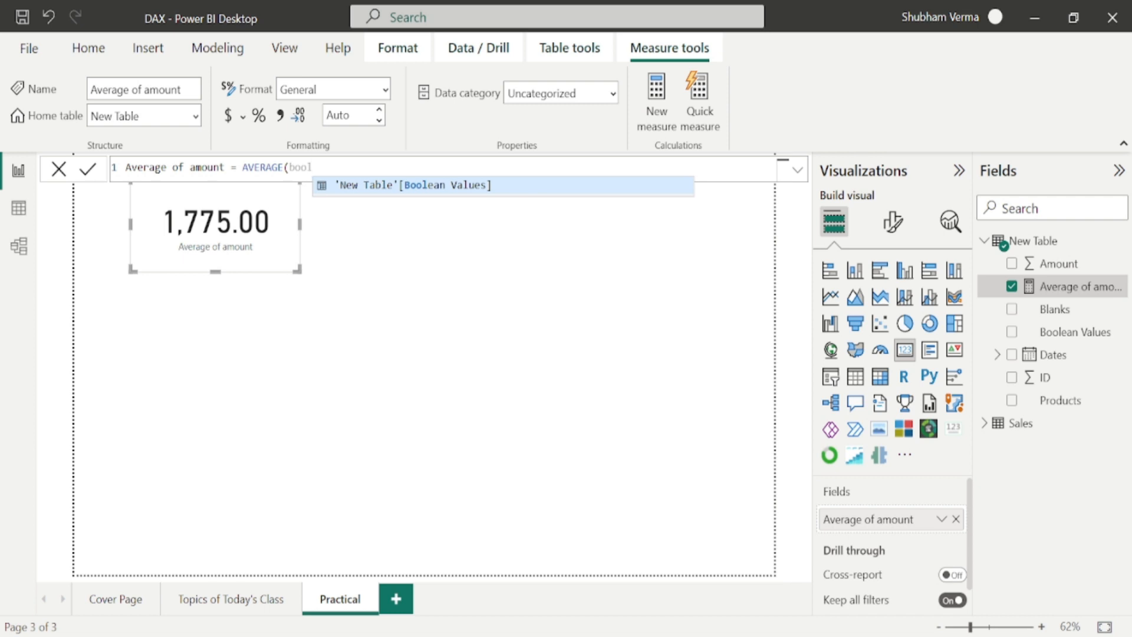
key(Tab)
text())
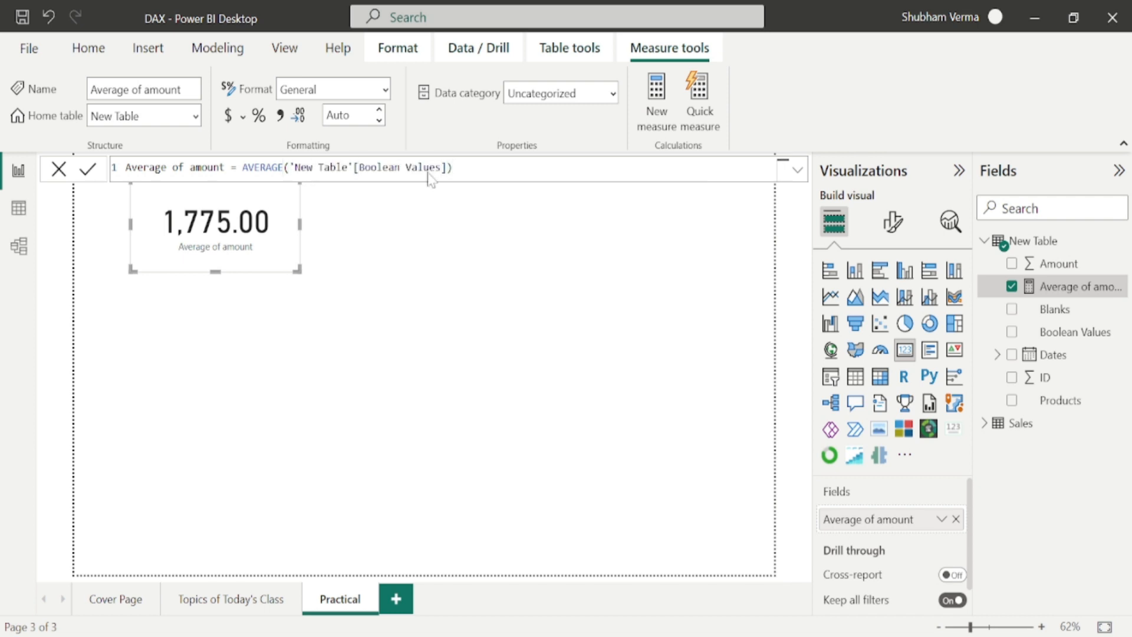
key(Return)
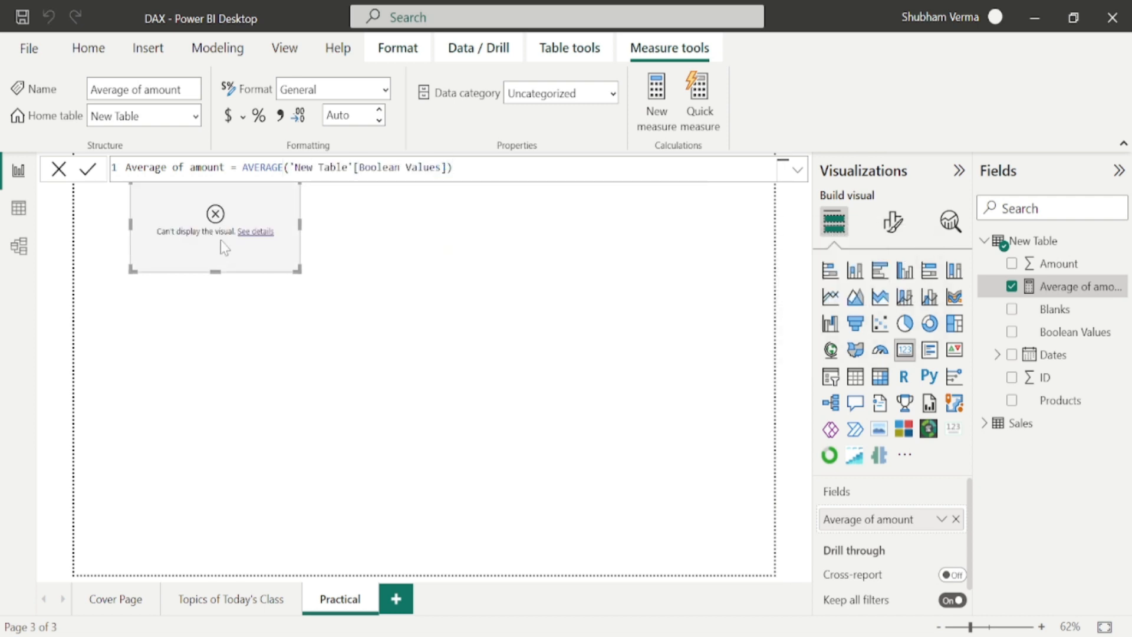
Move the broken card lower and read its error details: AVERAGE cannot use Boolean values
drag(220, 240, 231, 287)
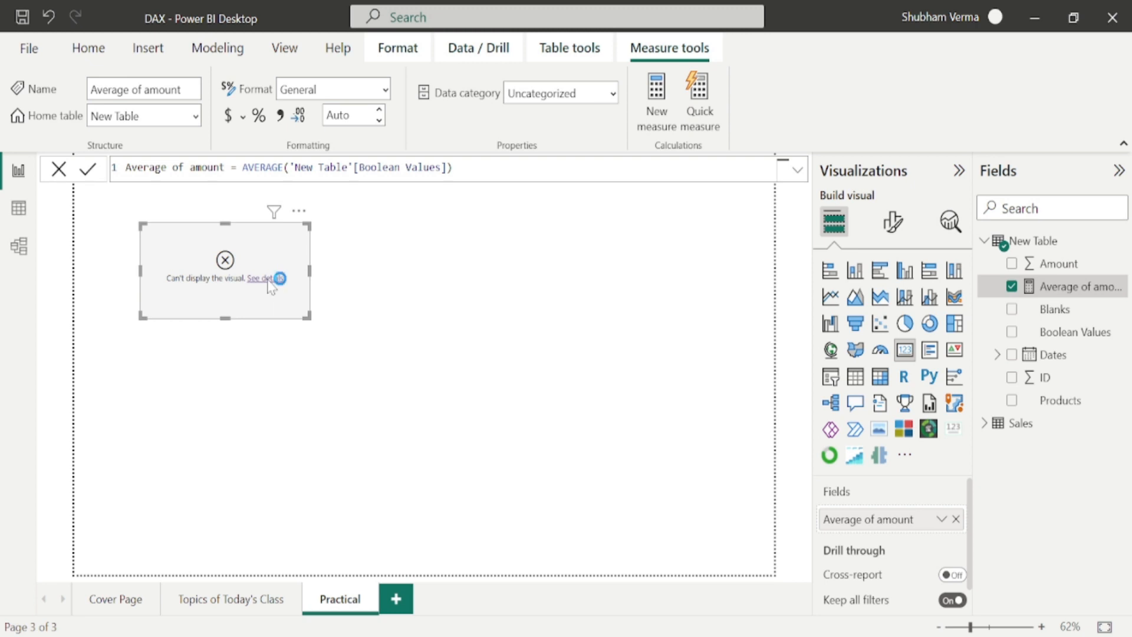
click(266, 277)
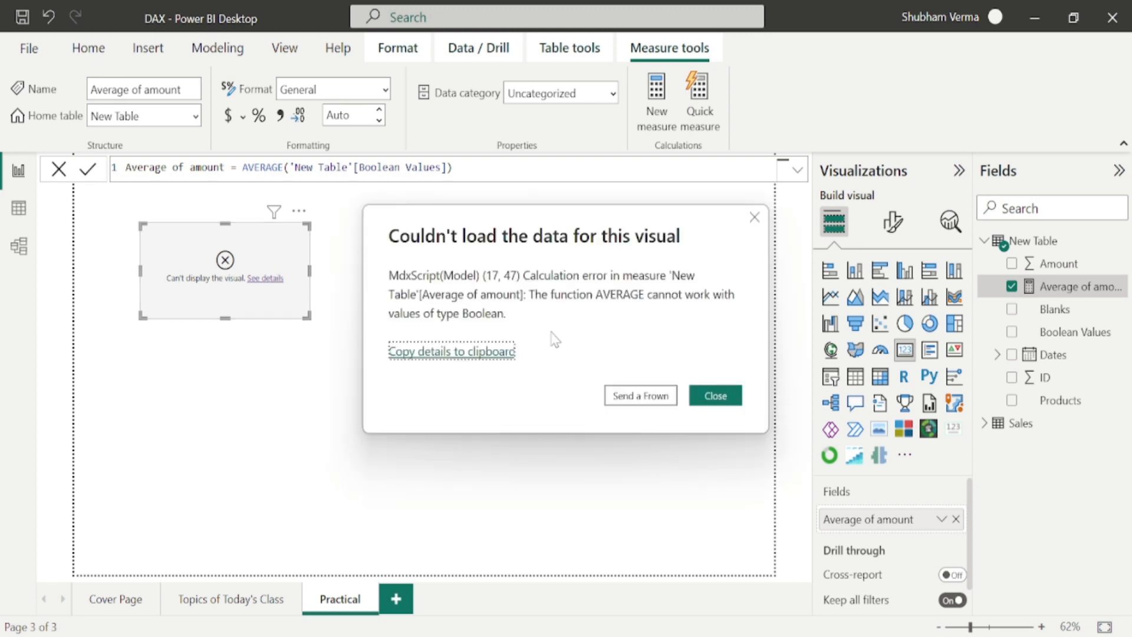
click(715, 395)
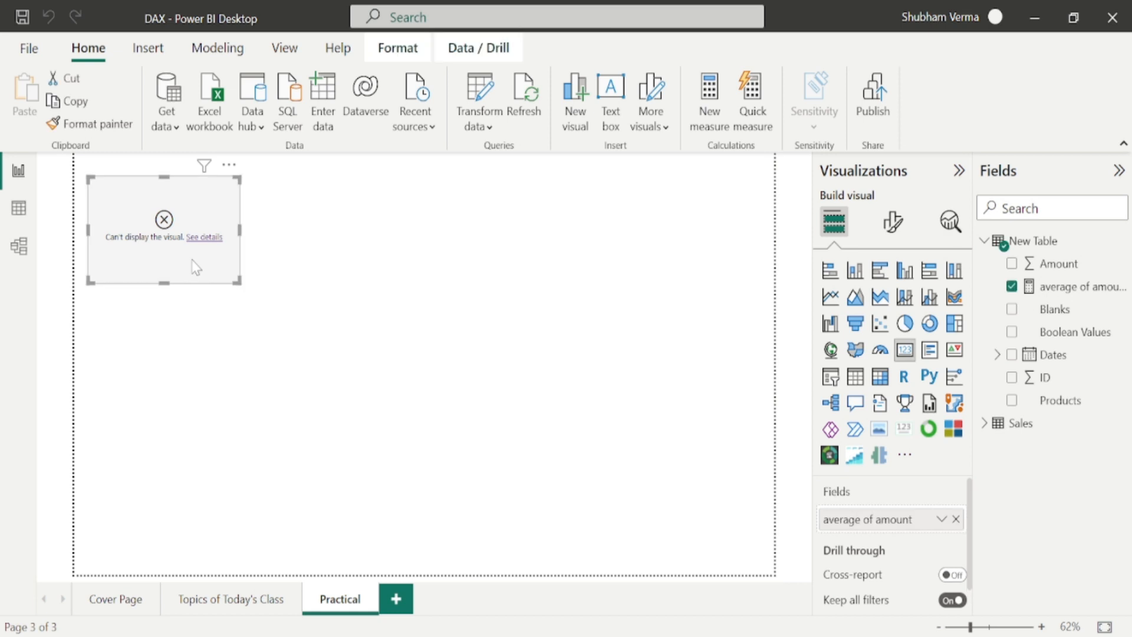
Change the measure's function from AVERAGE to AVERAGEA so the card shows 0.50
click(1070, 286)
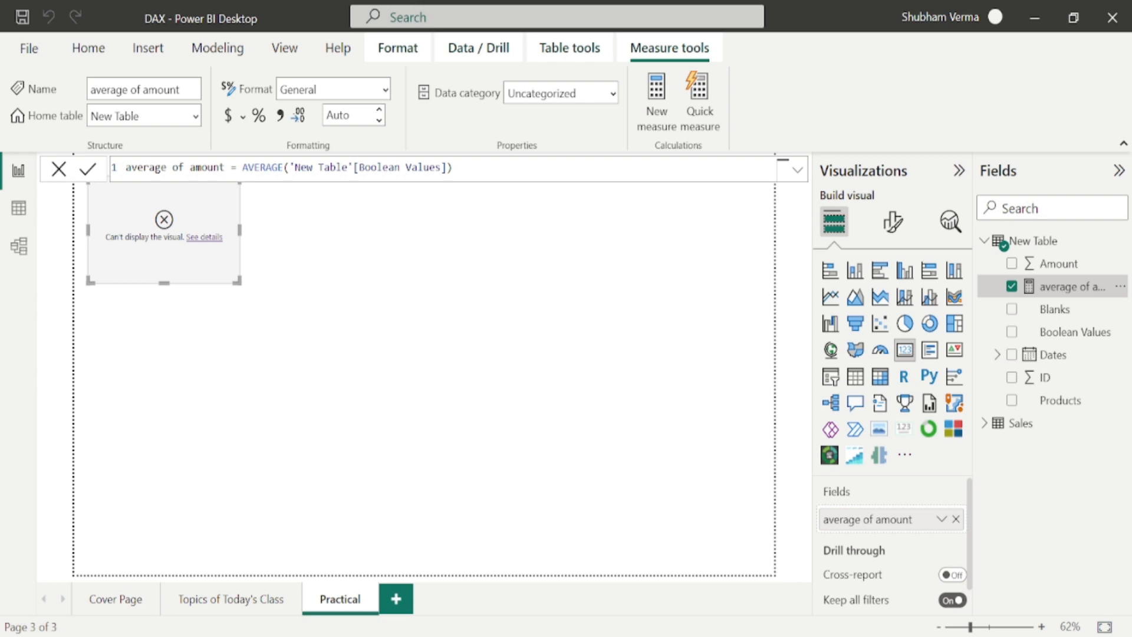
click(284, 167)
text(a)
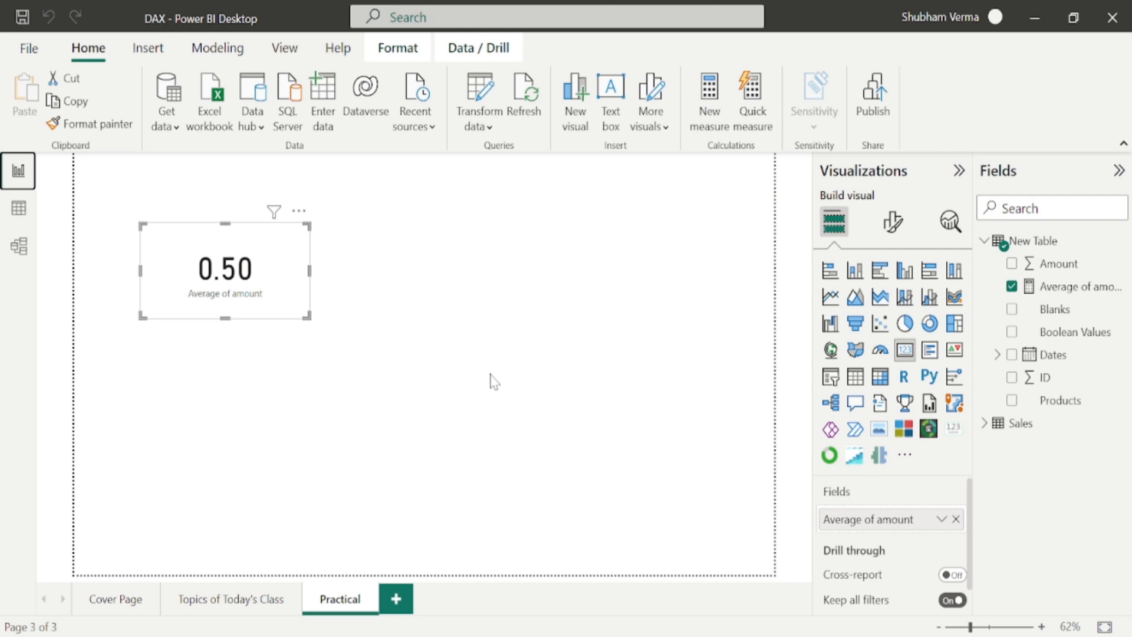
Check the Boolean rows, then repoint the measure to AVERAGEA('New Table'[Amount]) so the card reads 1,775.00
click(18, 209)
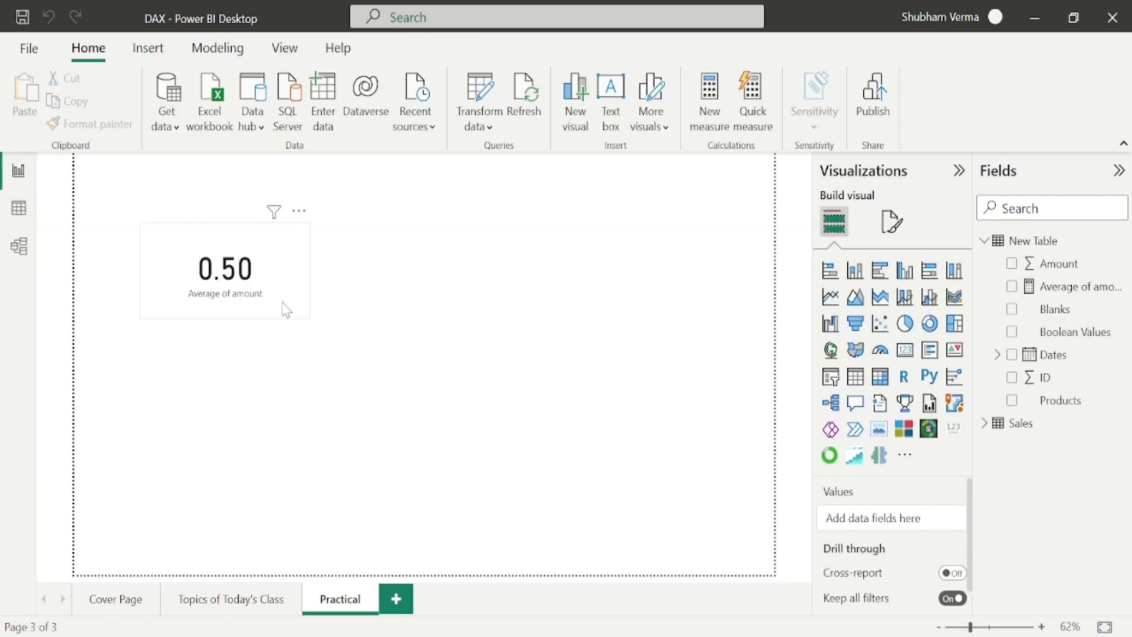
click(284, 309)
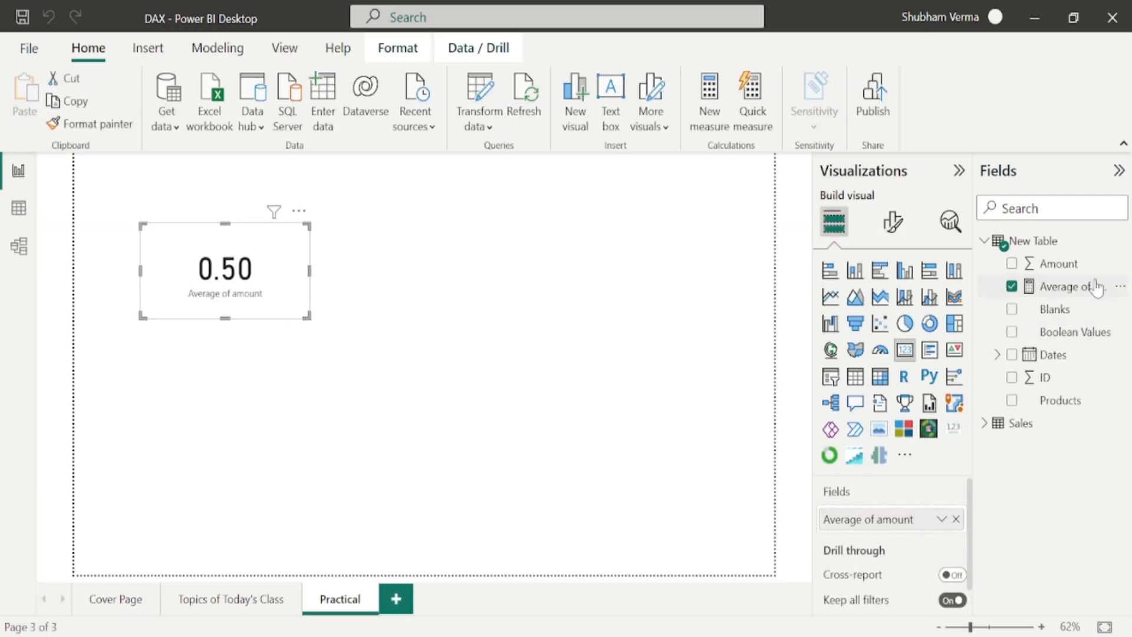
click(1070, 286)
click(458, 167)
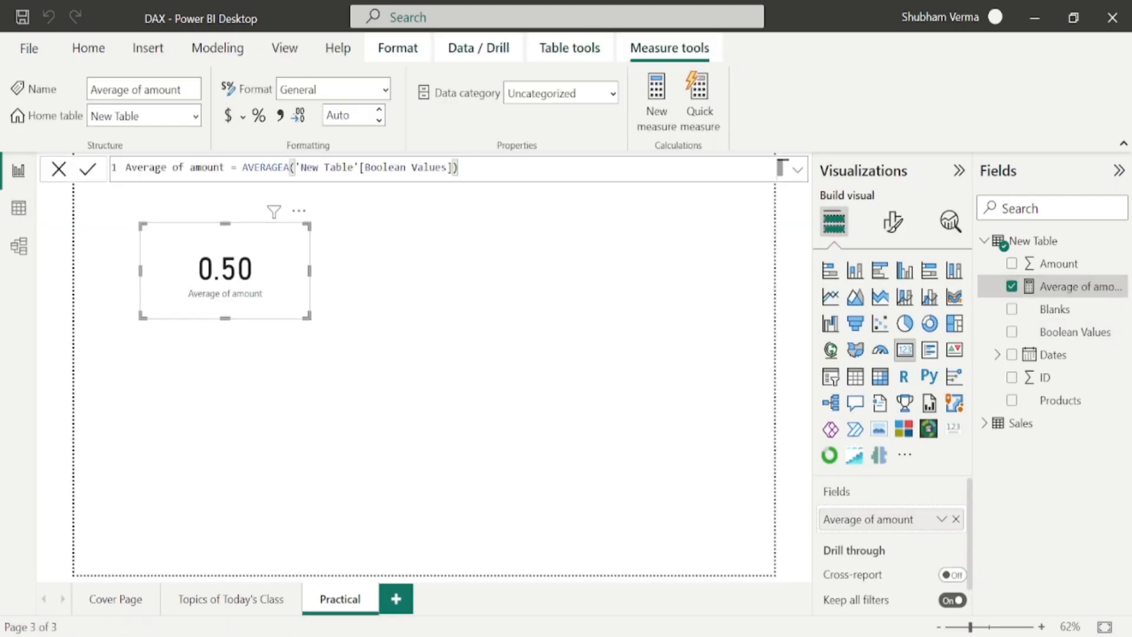
key(BackSpace)
key(BackSpace)
key(BackSpace)
key(BackSpace)
key(BackSpace)
key(BackSpace)
key(BackSpace)
key(BackSpace)
key(BackSpace)
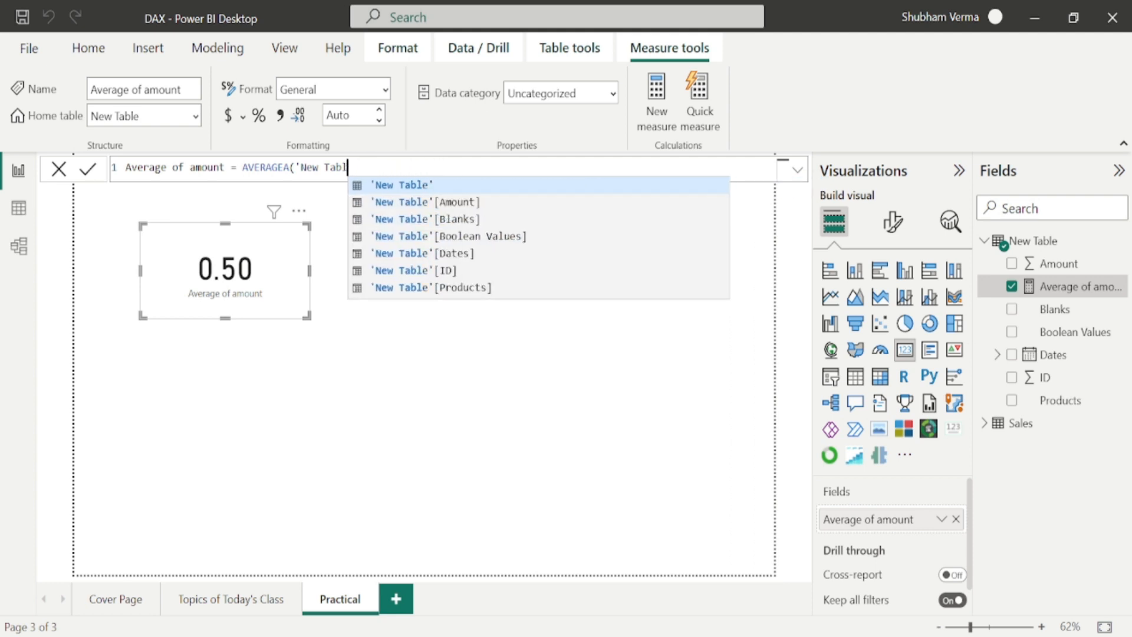
key(BackSpace)
key(BackSpace)
key(BackSpace)
key(BackSpace)
key(BackSpace)
key(BackSpace)
key(BackSpace)
key(BackSpace)
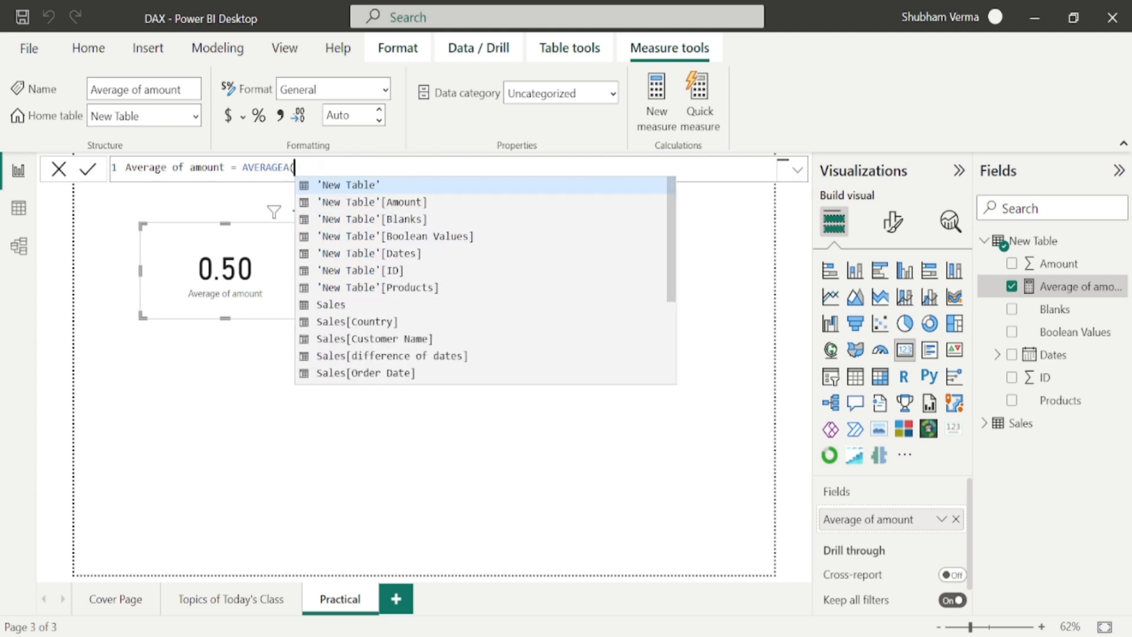
text(amount)
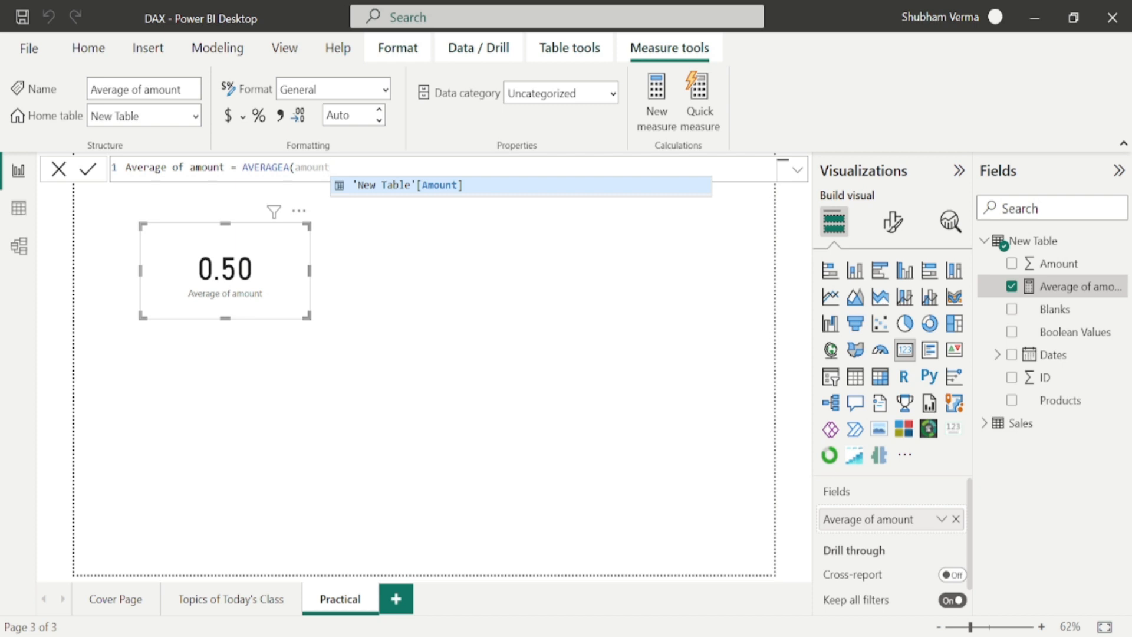
key(Tab)
text())
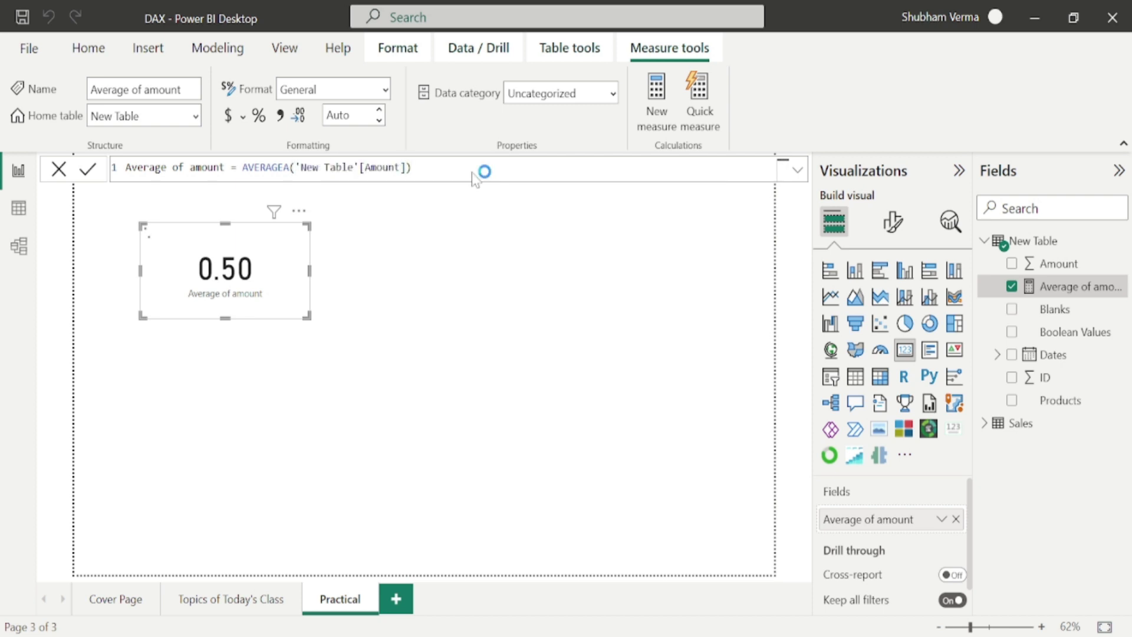
key(Return)
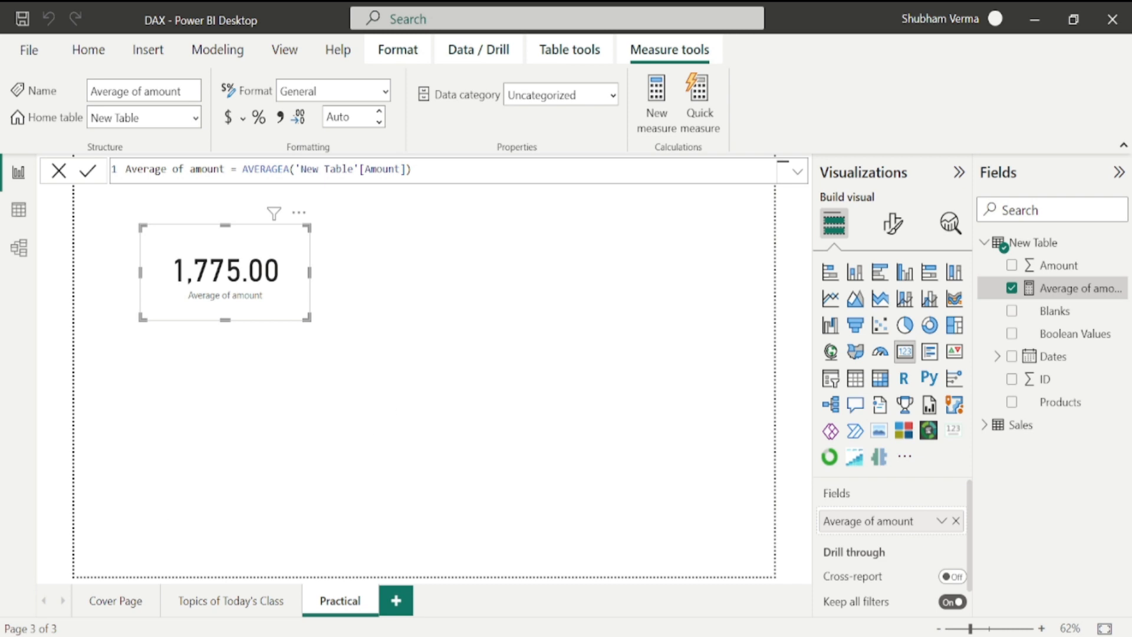
Duplicate the average card to its right and remove Average of amount from the copy
click(230, 601)
click(340, 600)
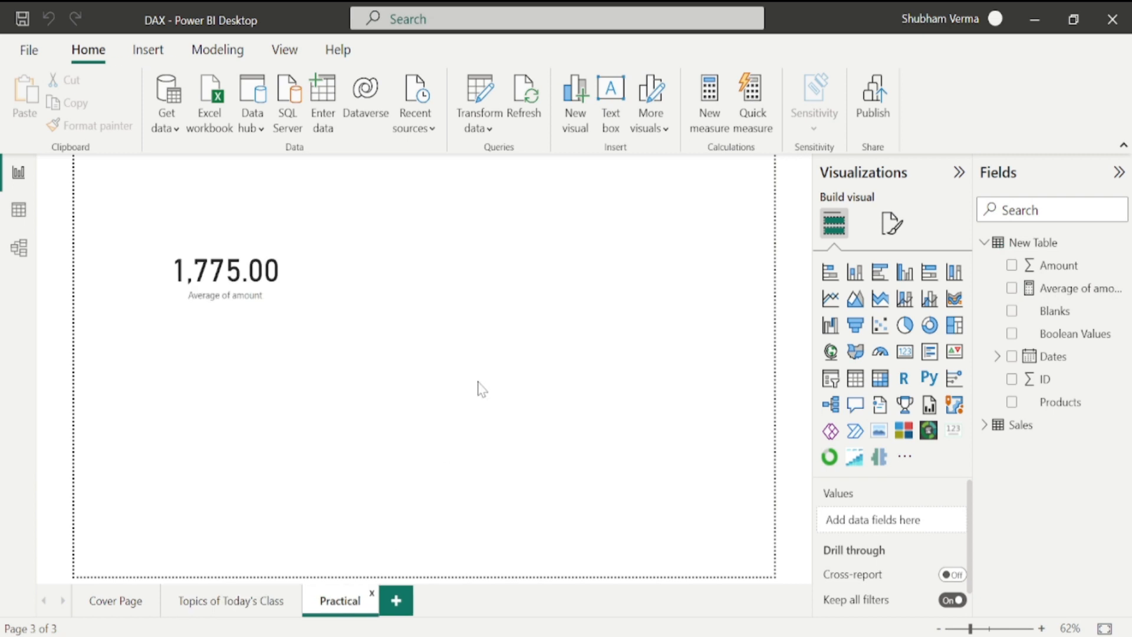
click(308, 281)
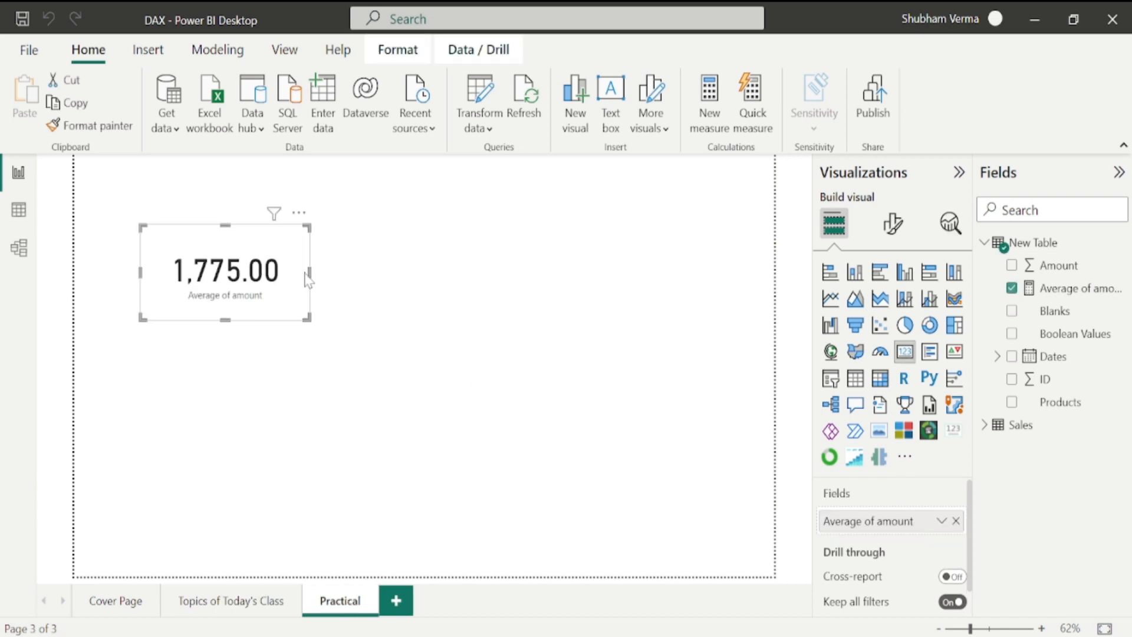
key(ctrl+c)
key(ctrl+v)
mouse_move(291, 281)
mouse_down()
mouse_move(576, 261)
mouse_move(517, 281)
mouse_up()
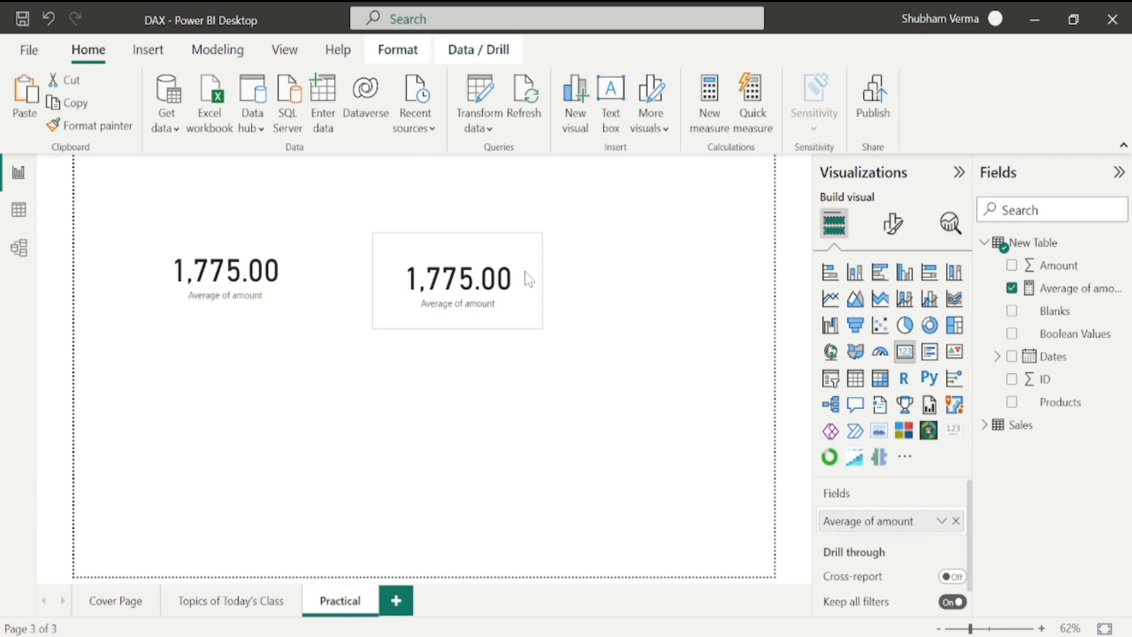
click(957, 521)
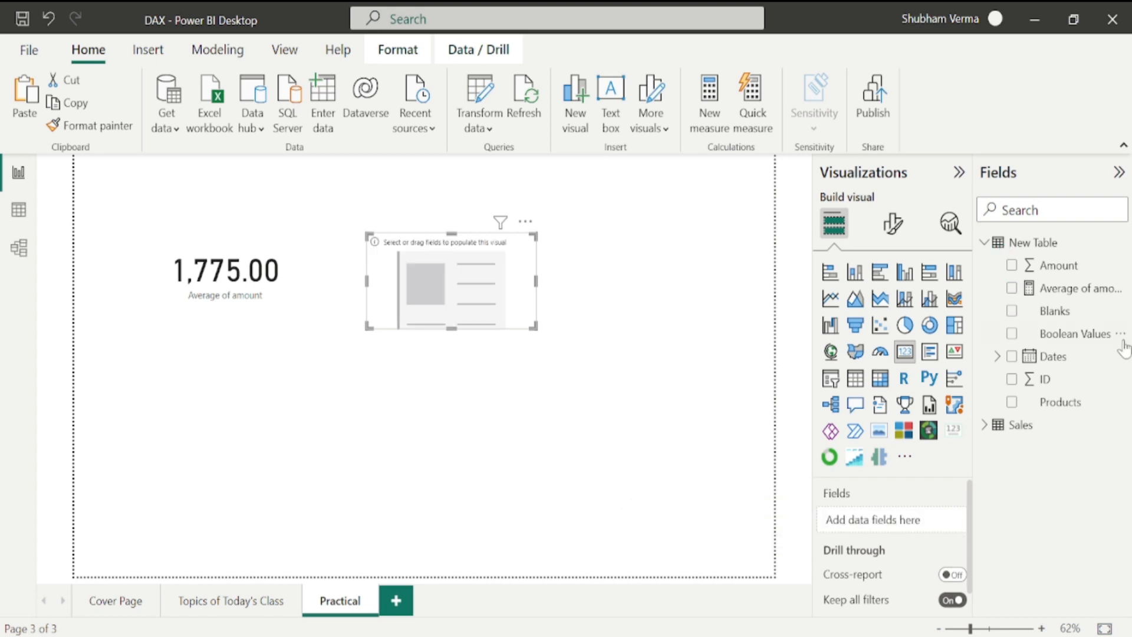
Create measure 'max on amount' = MAX('New Table'[Amount]), show 3000 on the empty card, then view the data
click(1121, 333)
click(1017, 69)
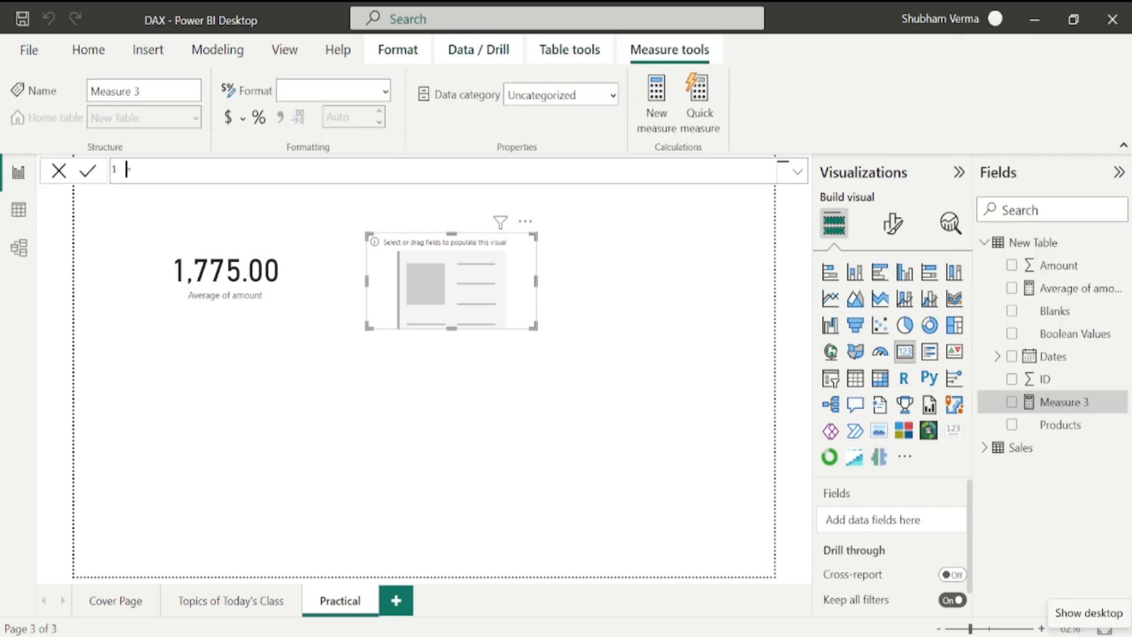
text(max on amou)
text(nt =)
text( ma)
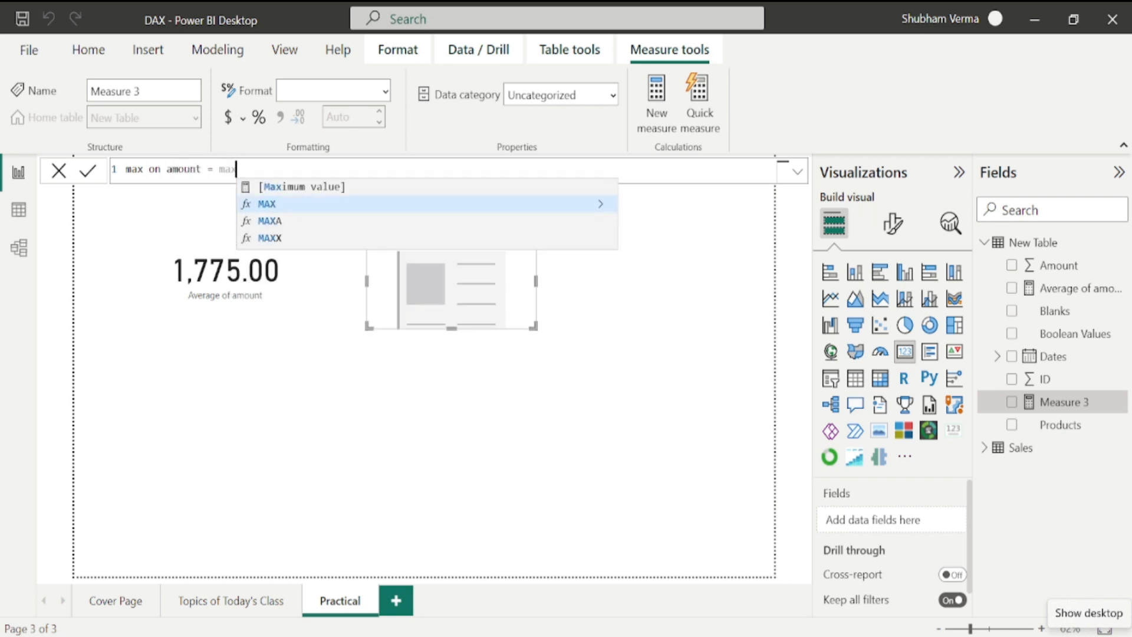
text(x()
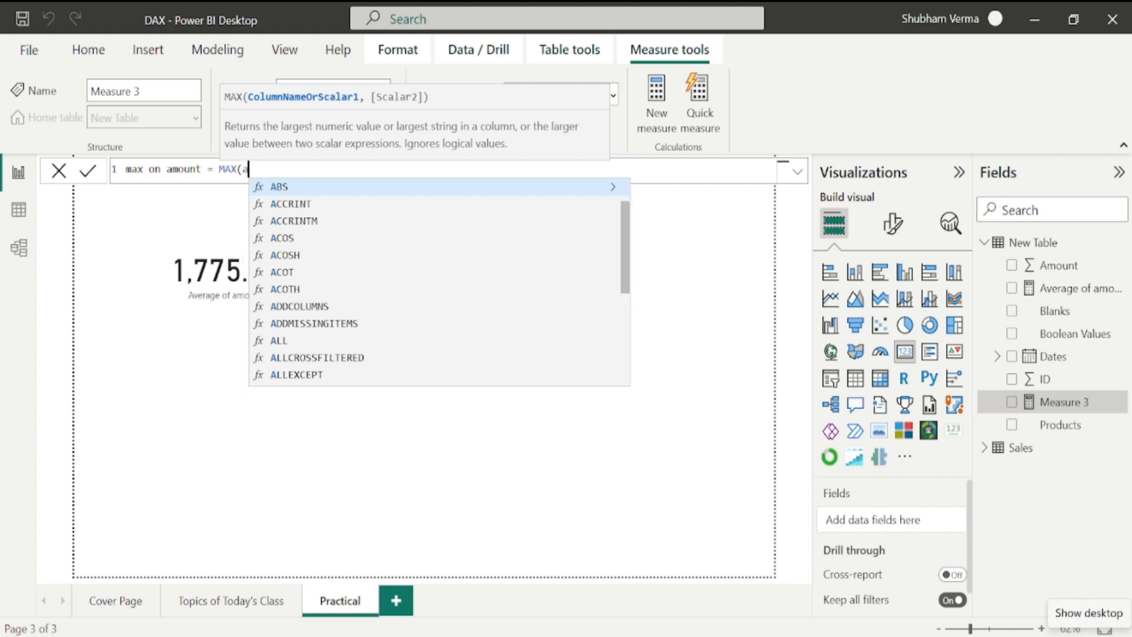
text(amo)
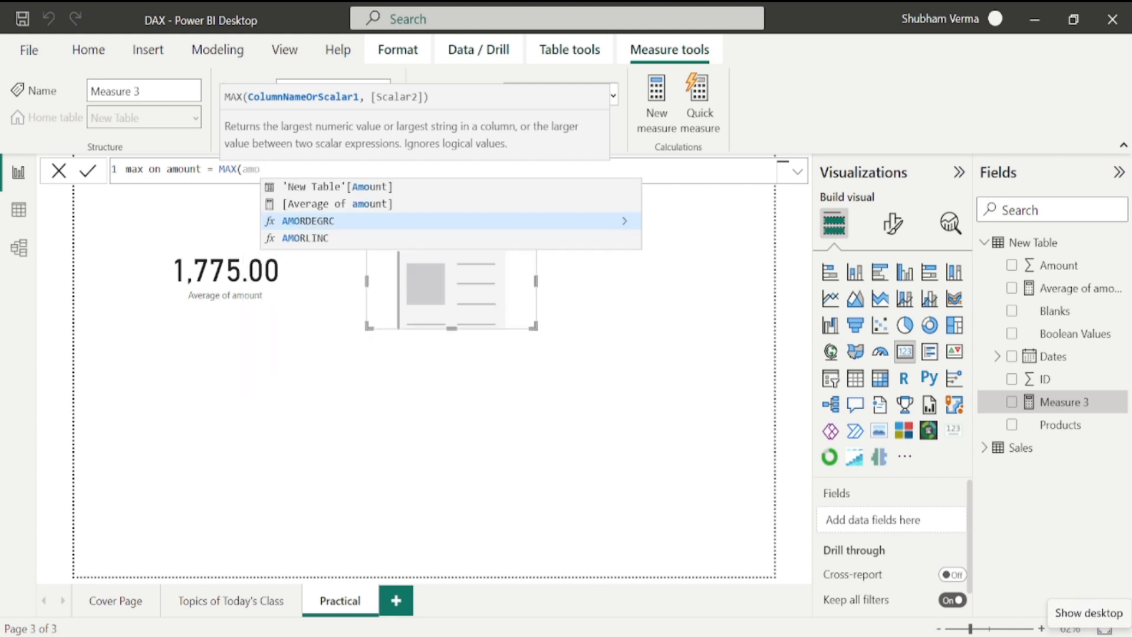
key(Up)
key(Up)
key(Tab)
text())
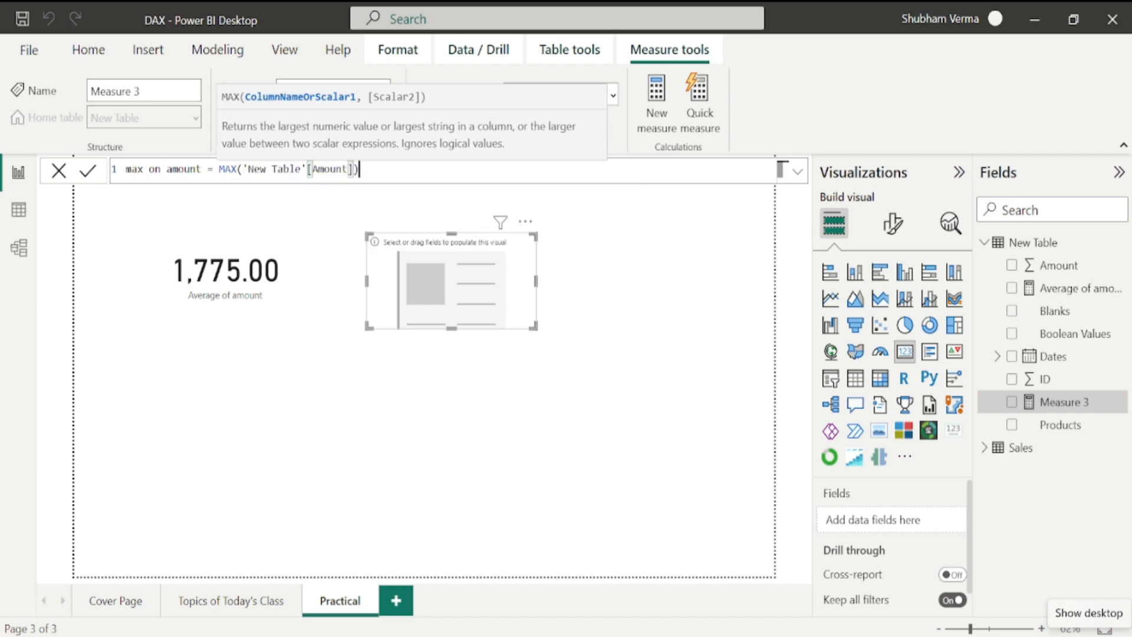
key(Return)
drag(1074, 402, 515, 299)
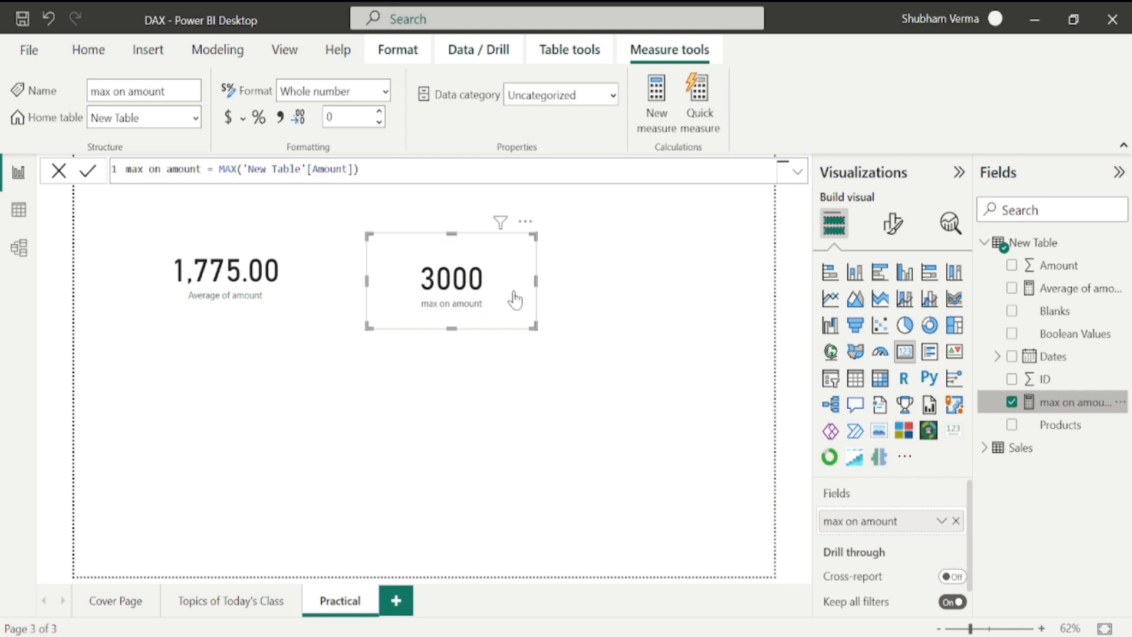
click(19, 209)
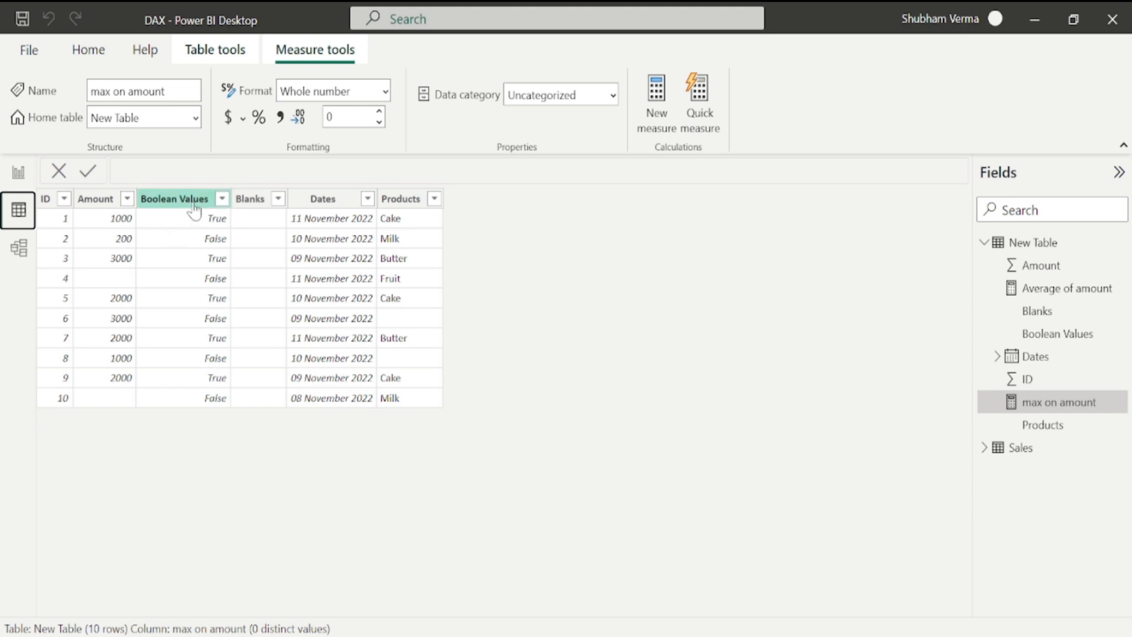
Repoint max on amount to MAX('New Table'[Boolean Values]) and read the card's error that MAX rejects Boolean
click(18, 173)
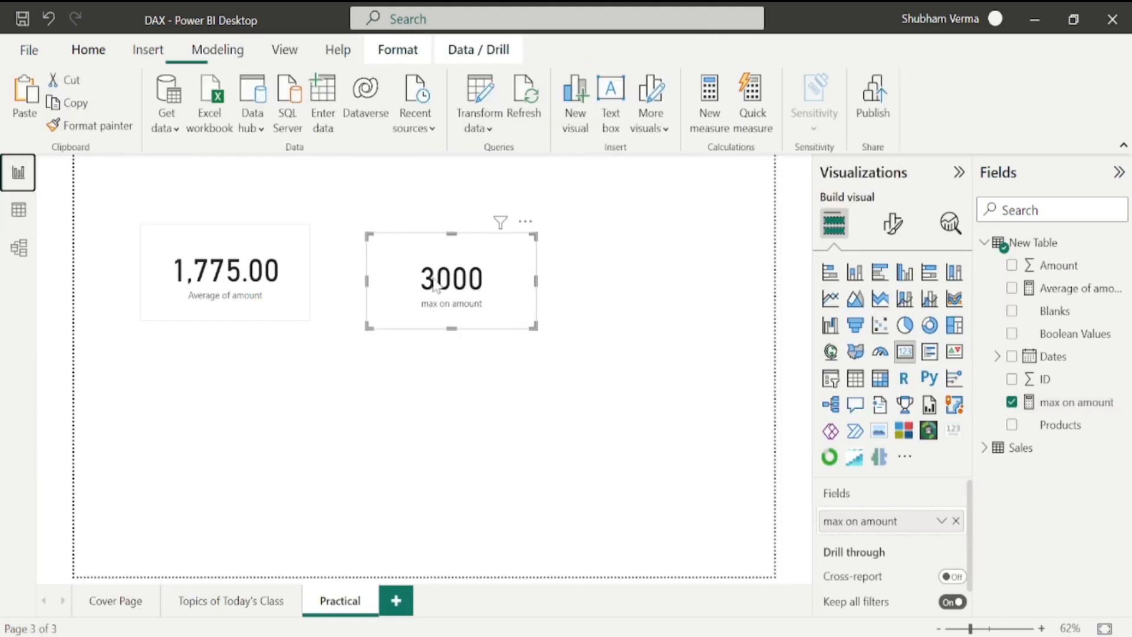
click(1074, 402)
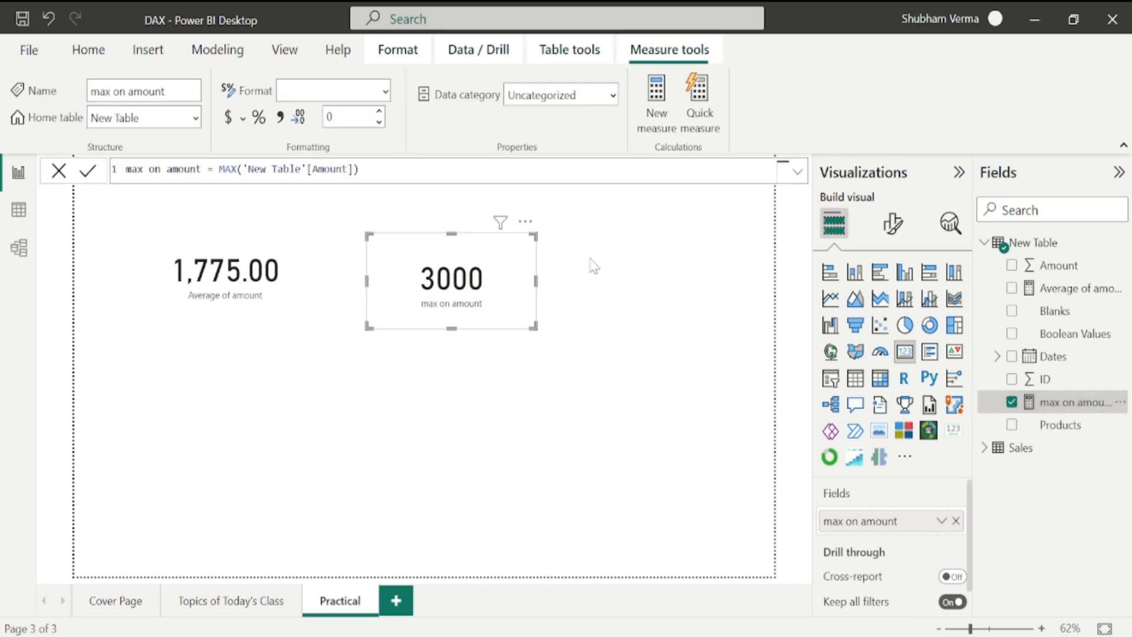
key(BackSpace)
key(BackSpace)
key(BackSpace)
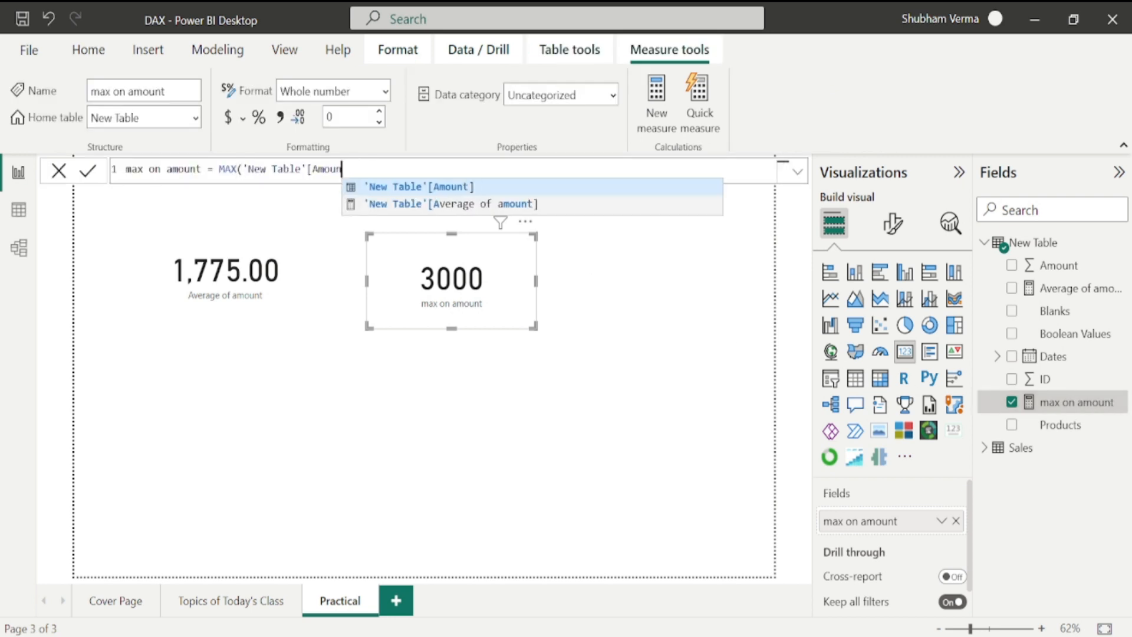
key(BackSpace)
key(BackSpace)
key(BackSpace)
key(BackSpace)
key(BackSpace)
key(BackSpace)
key(BackSpace)
key(BackSpace)
key(BackSpace)
key(BackSpace)
key(BackSpace)
key(BackSpace)
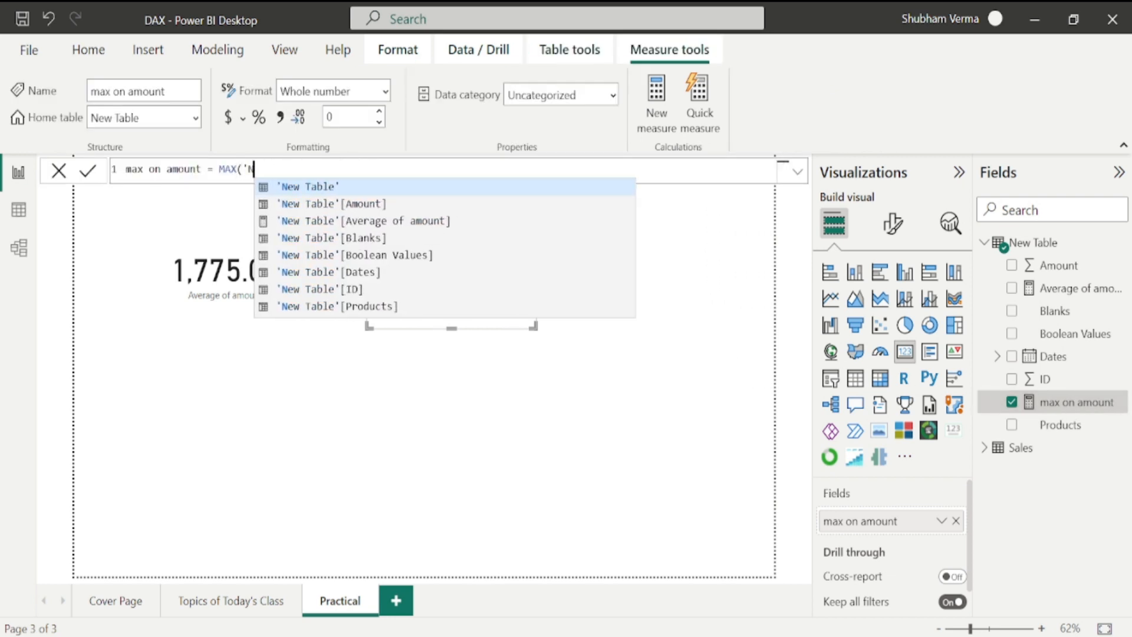
key(BackSpace)
key(BackSpace)
key(BackSpace)
text(boo)
key(Tab)
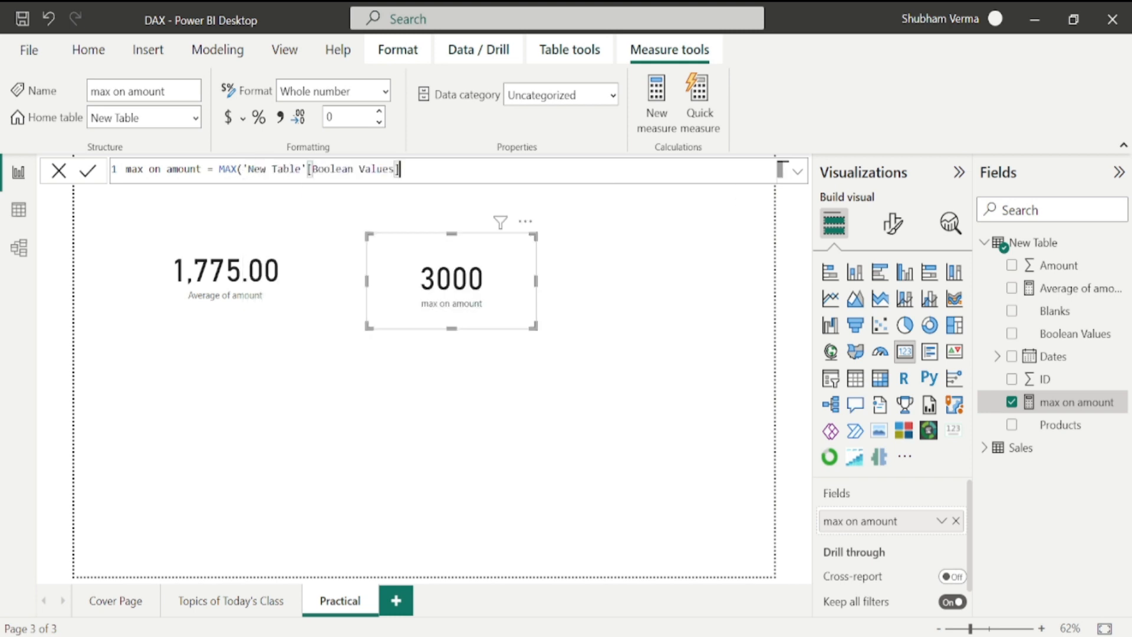
text())
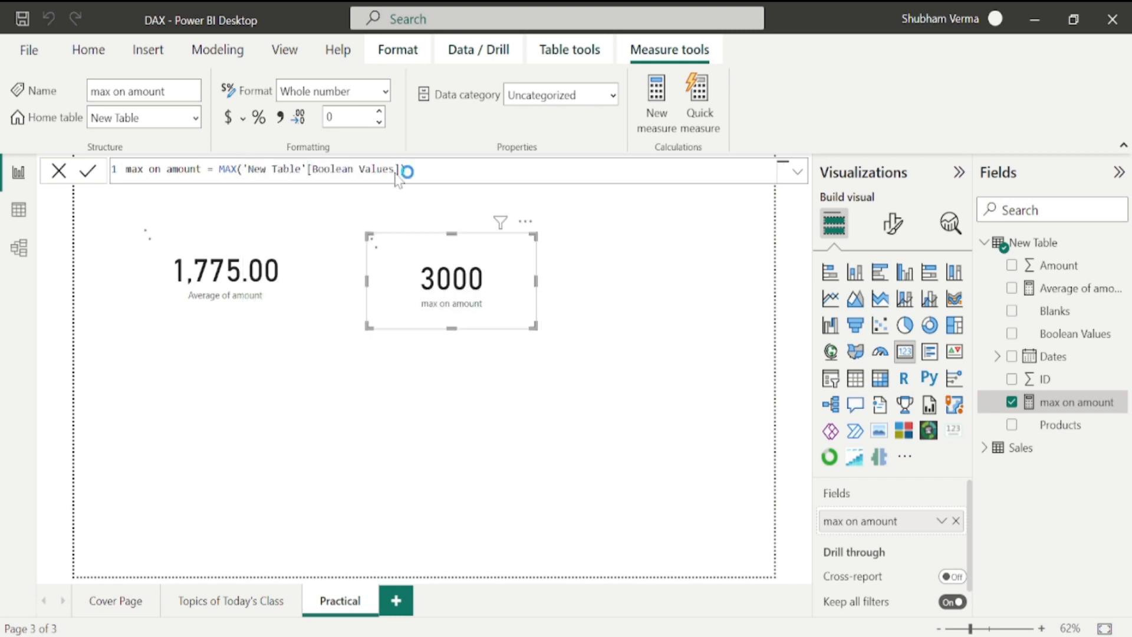
key(Return)
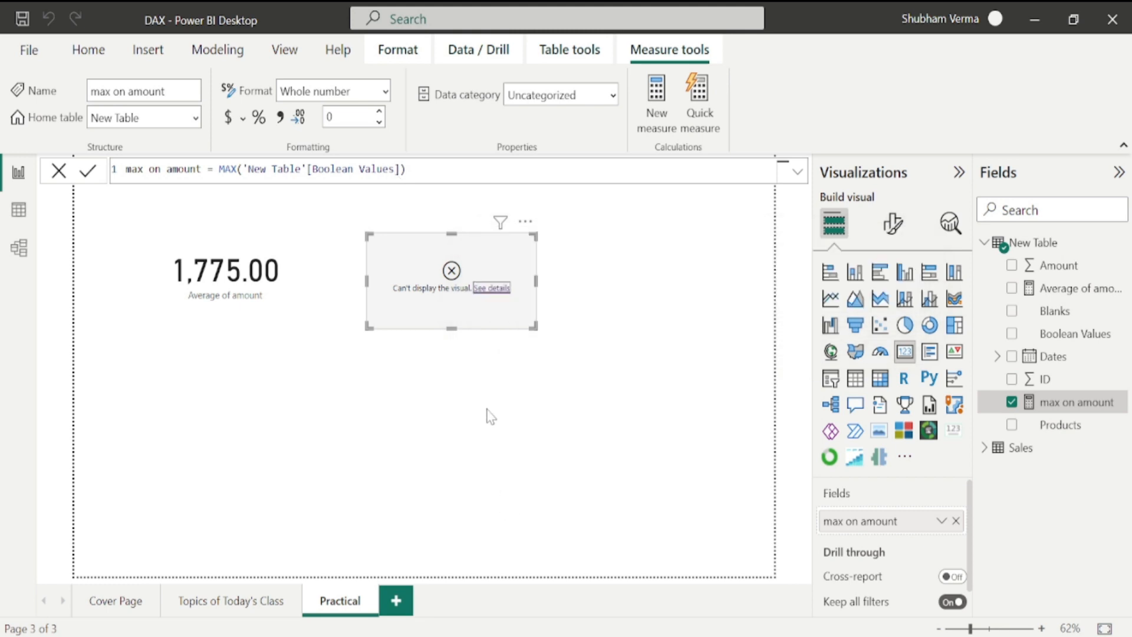
click(492, 287)
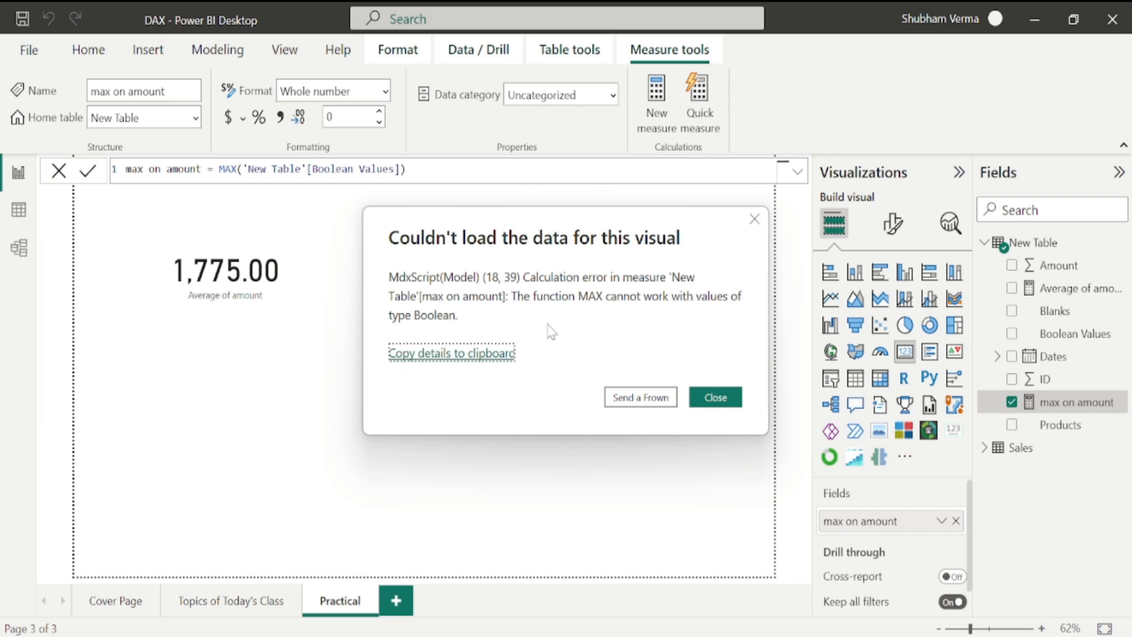
click(714, 397)
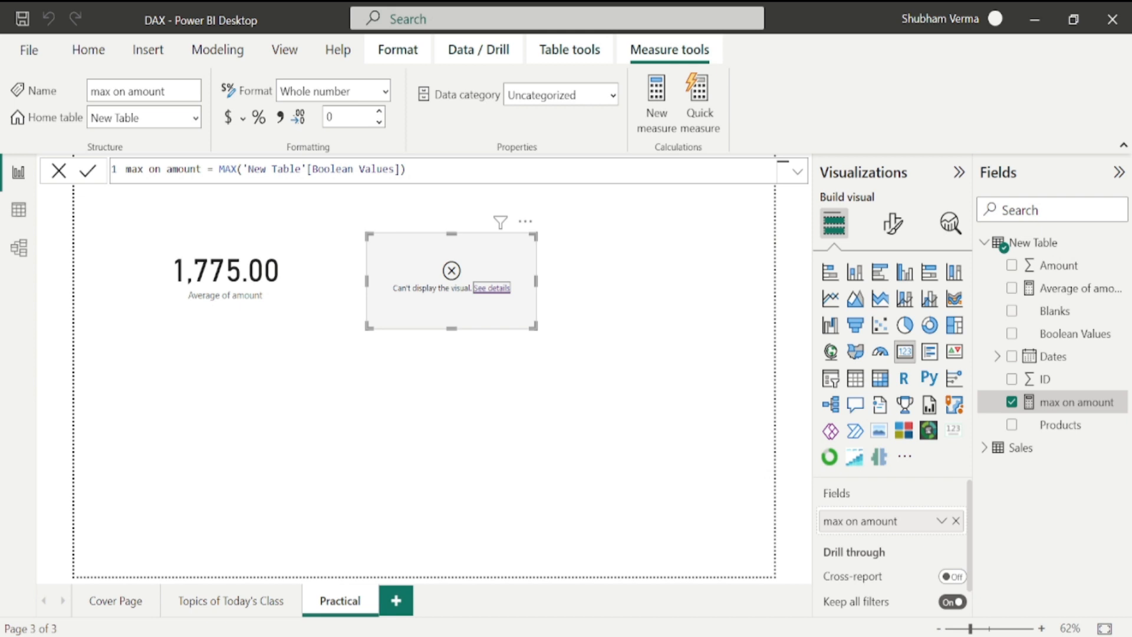
Change the measure's function from MAX to MAXA and commit it
click(237, 169)
text(A)
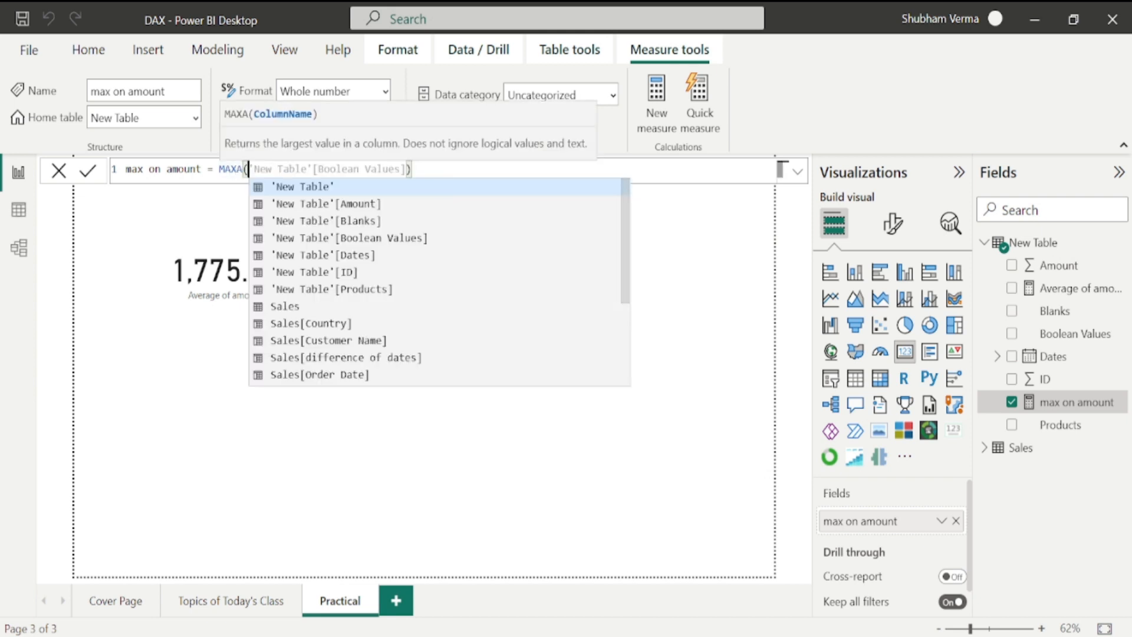
key(End)
key(Return)
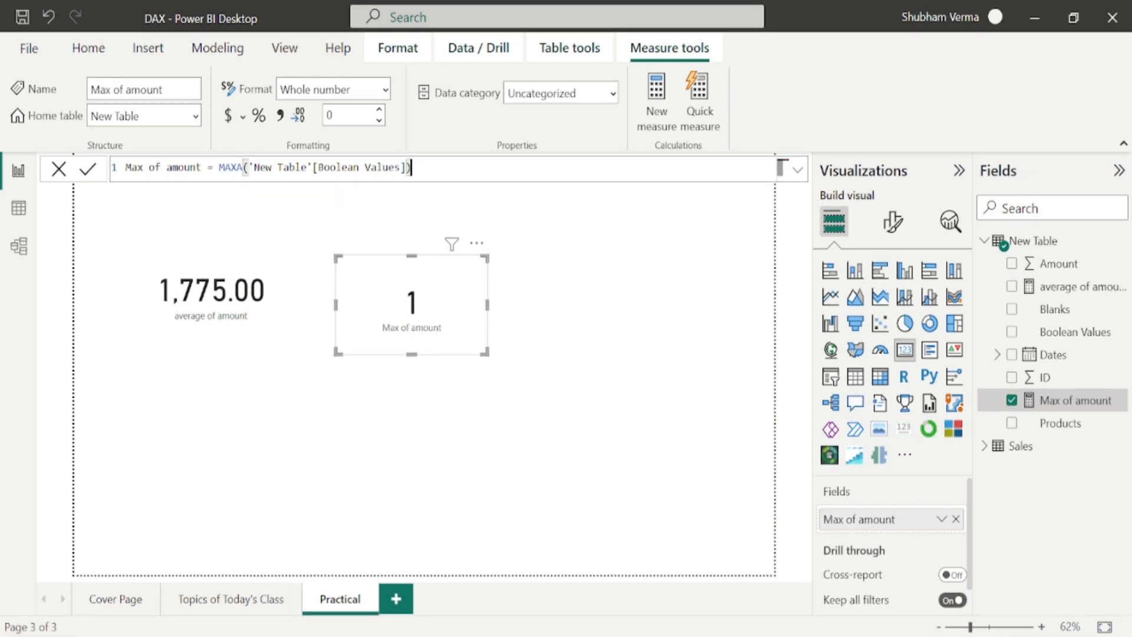
Repoint the measure to MAXA('New Table'[Amount]) so its card reads 3000
key(BackSpace)
key(BackSpace)
key(BackSpace)
key(BackSpace)
key(BackSpace)
key(BackSpace)
key(BackSpace)
key(BackSpace)
key(BackSpace)
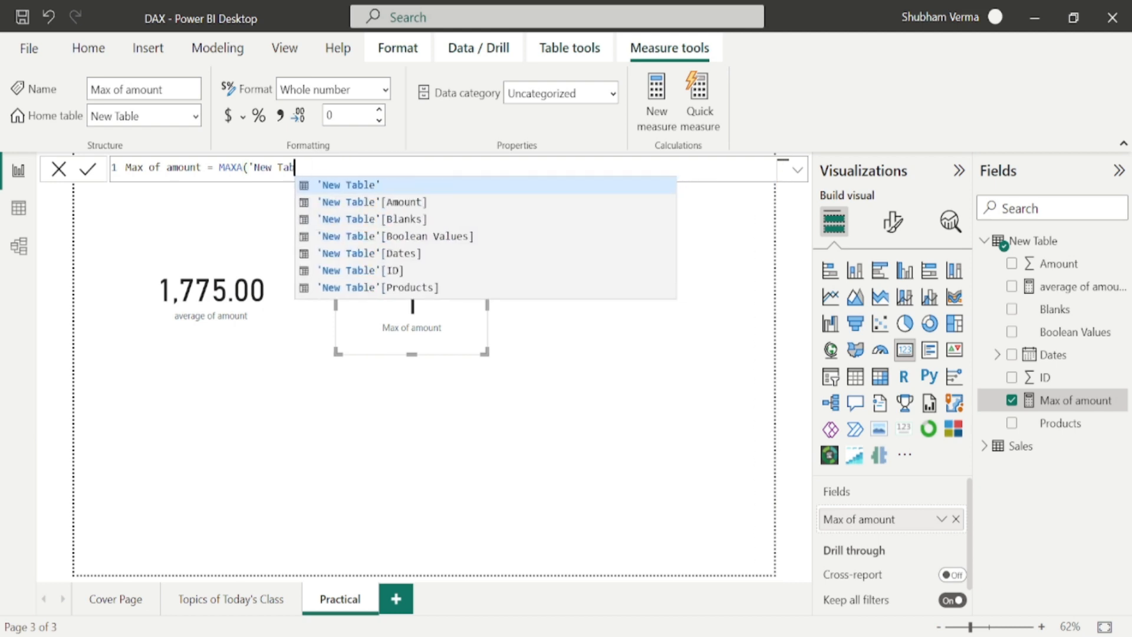
key(BackSpace)
key(BackSpace)
key(BackSpace)
key(BackSpace)
key(BackSpace)
key(BackSpace)
key(BackSpace)
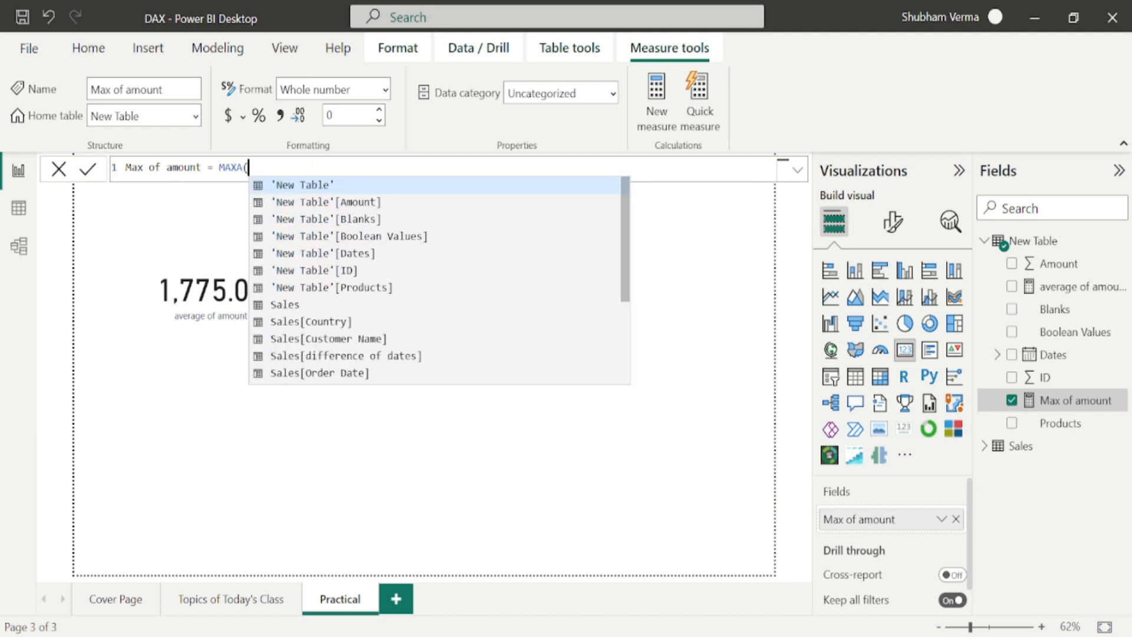
text(amount)
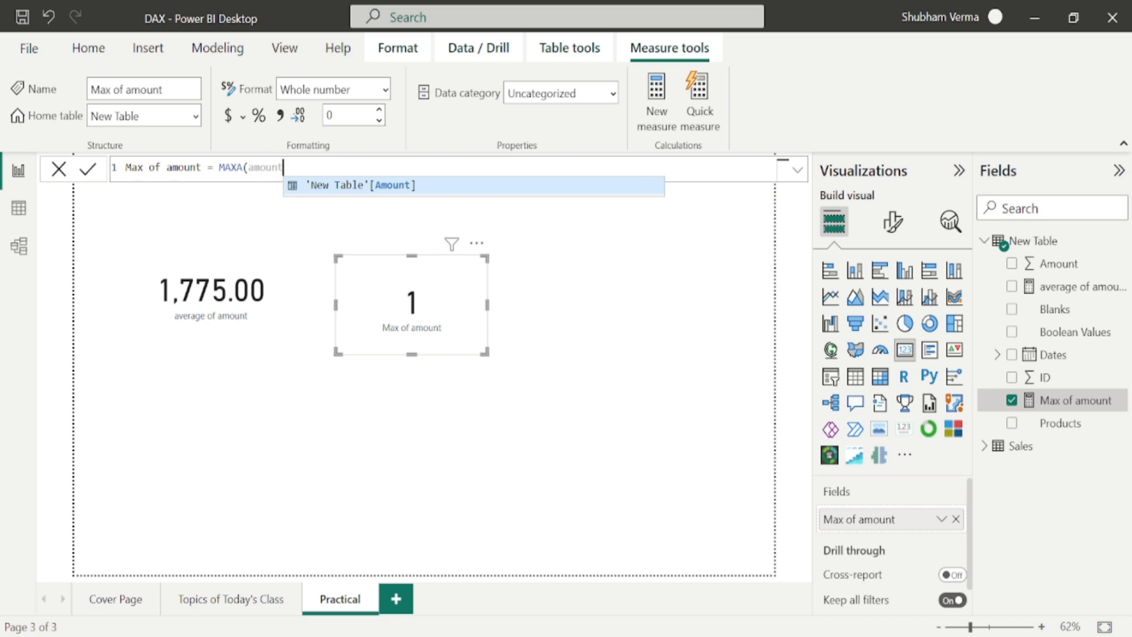
key(Tab)
text())
key(Return)
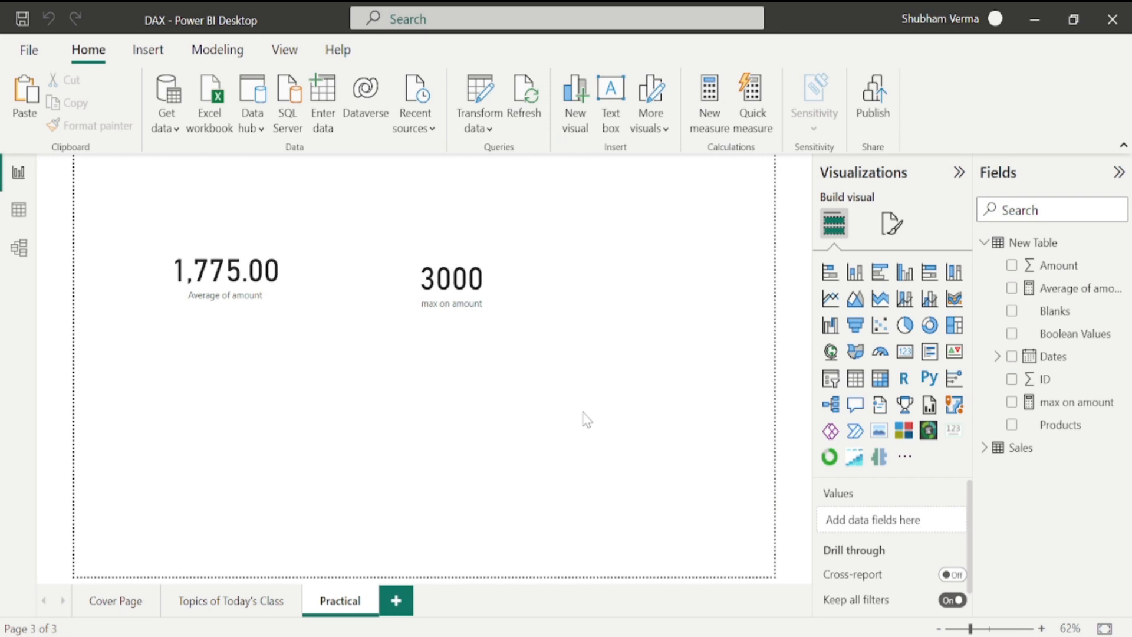
Create the measure min of amount = MIN('New Table'[Amount]) in New Table
key(ctrl+z)
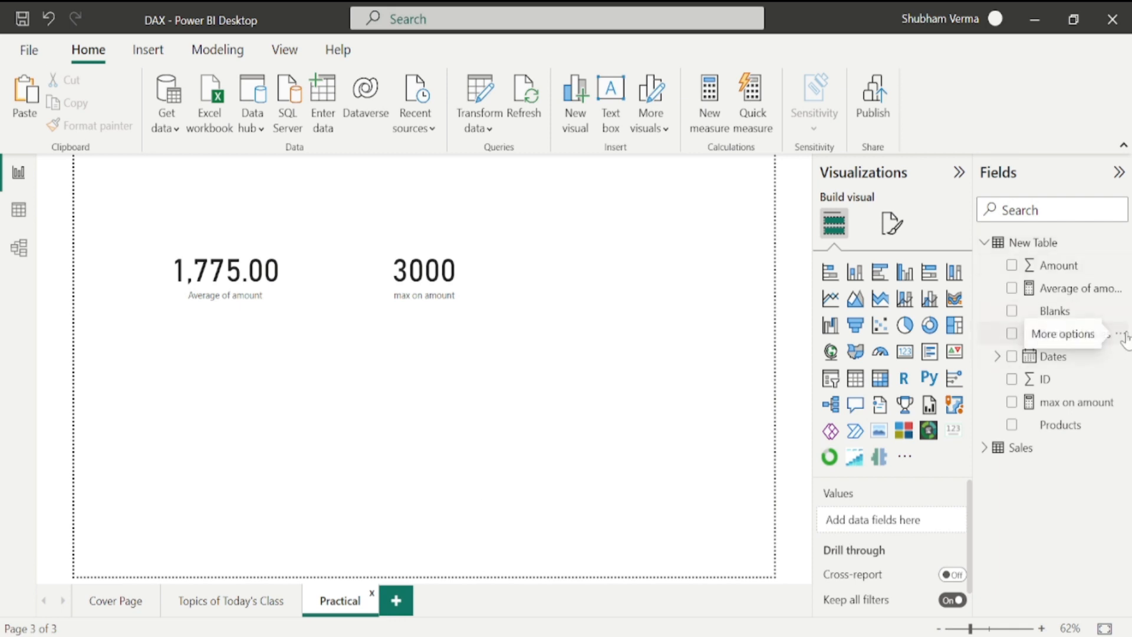
click(1120, 333)
click(1018, 56)
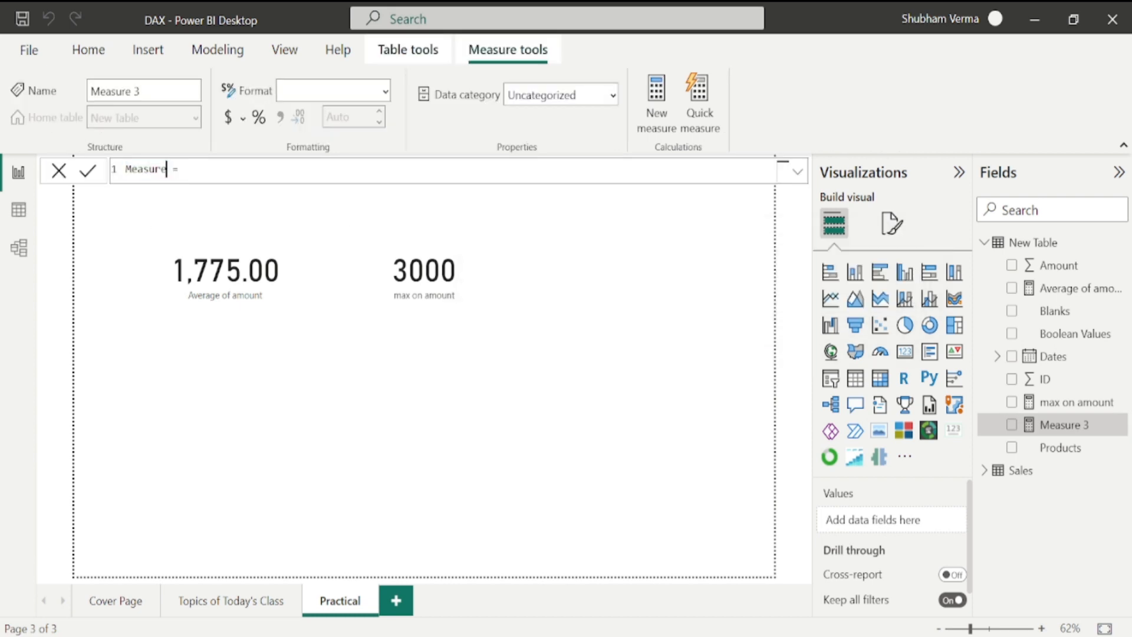
key(ctrl+BackSpace)
text(min)
text( of amoun)
text(t = mi)
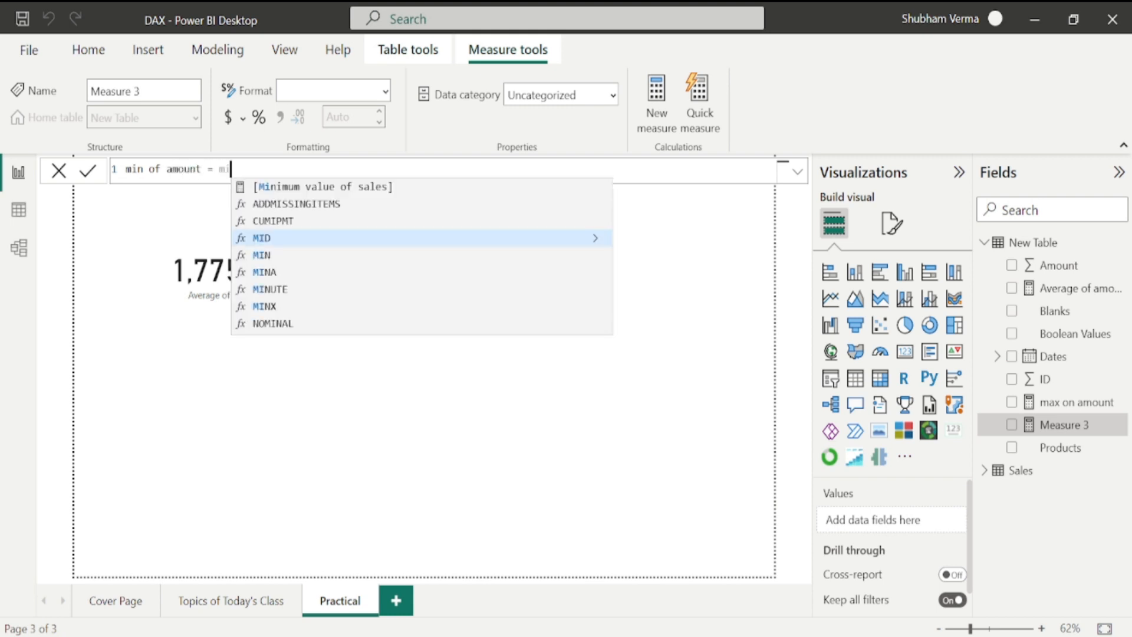
text(n)
key(Tab)
text(am)
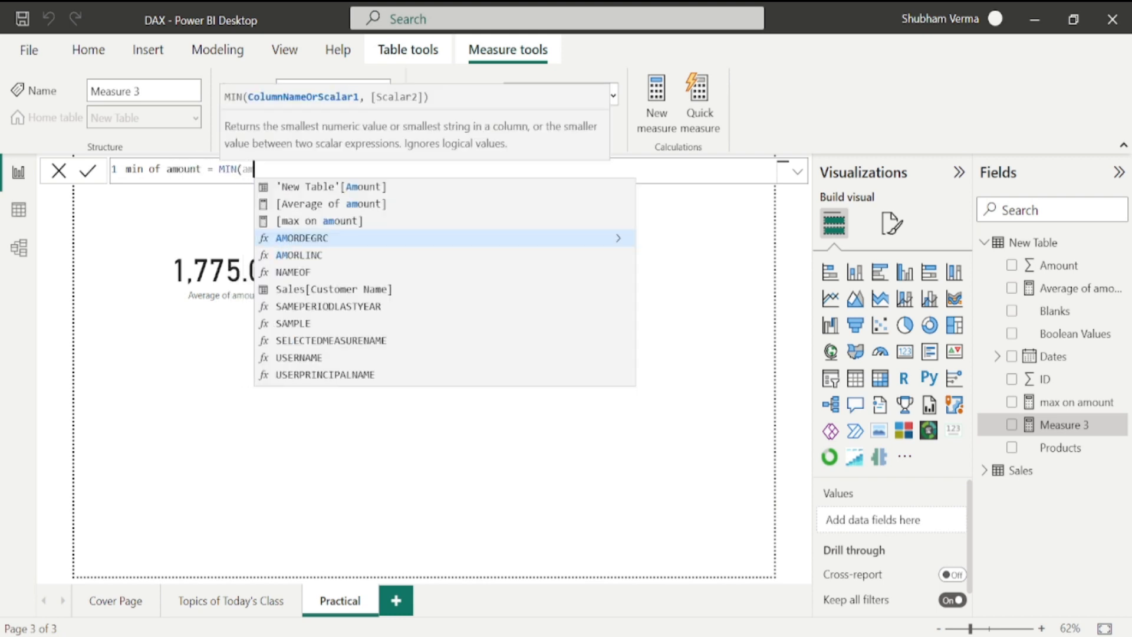
text(ount)
key(Tab)
text())
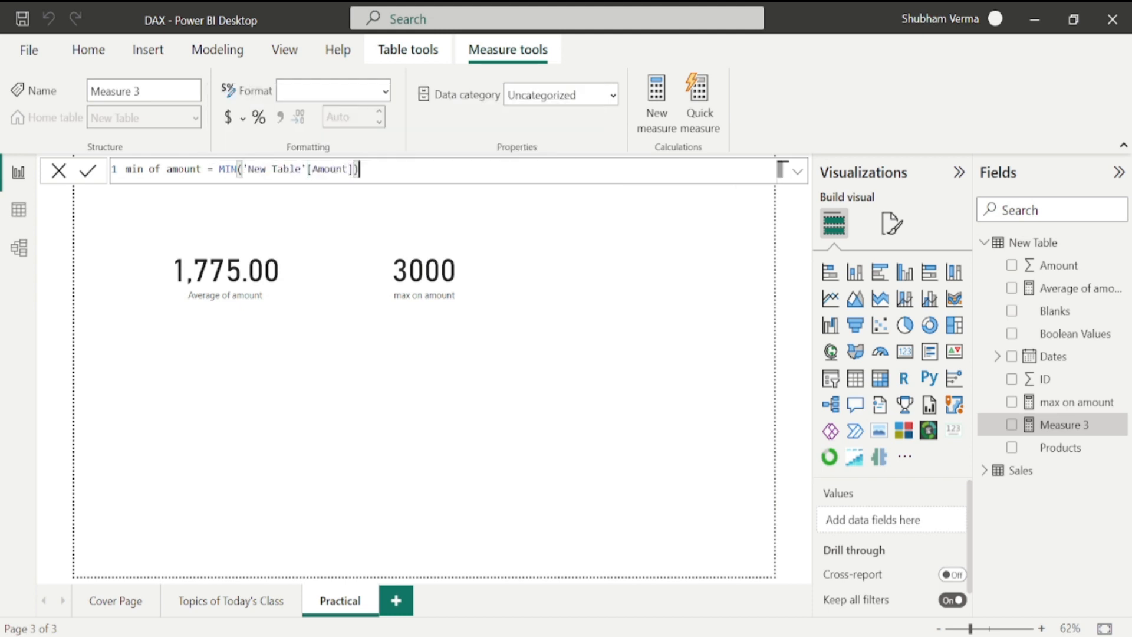
key(Return)
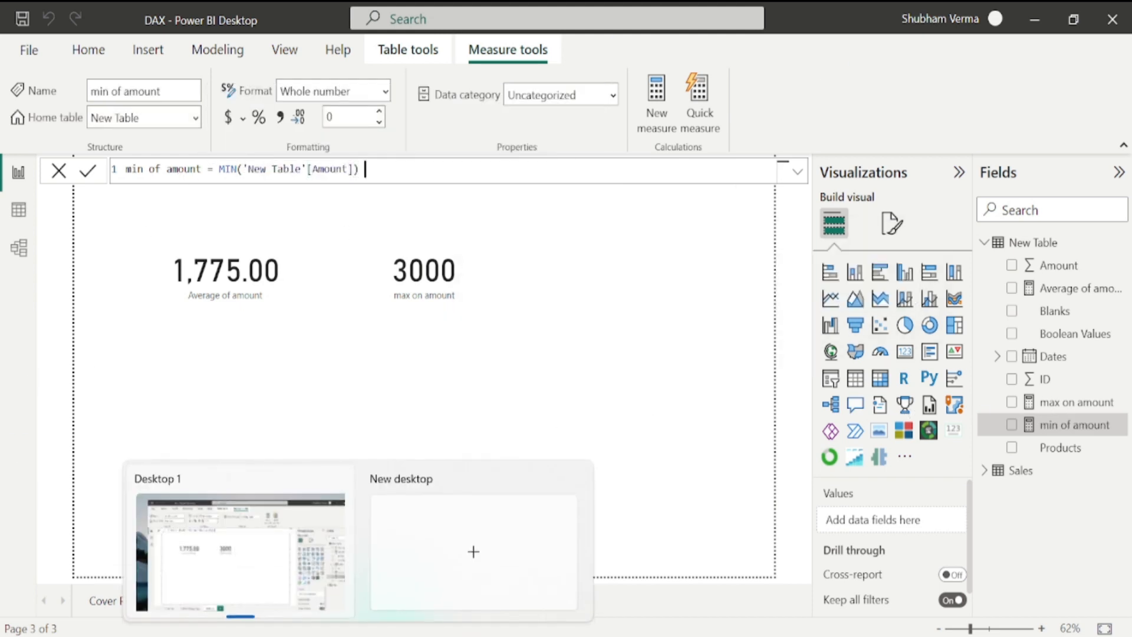
Show min of amount as a card reading 200, then view the New Table rows
drag(1073, 424, 799, 351)
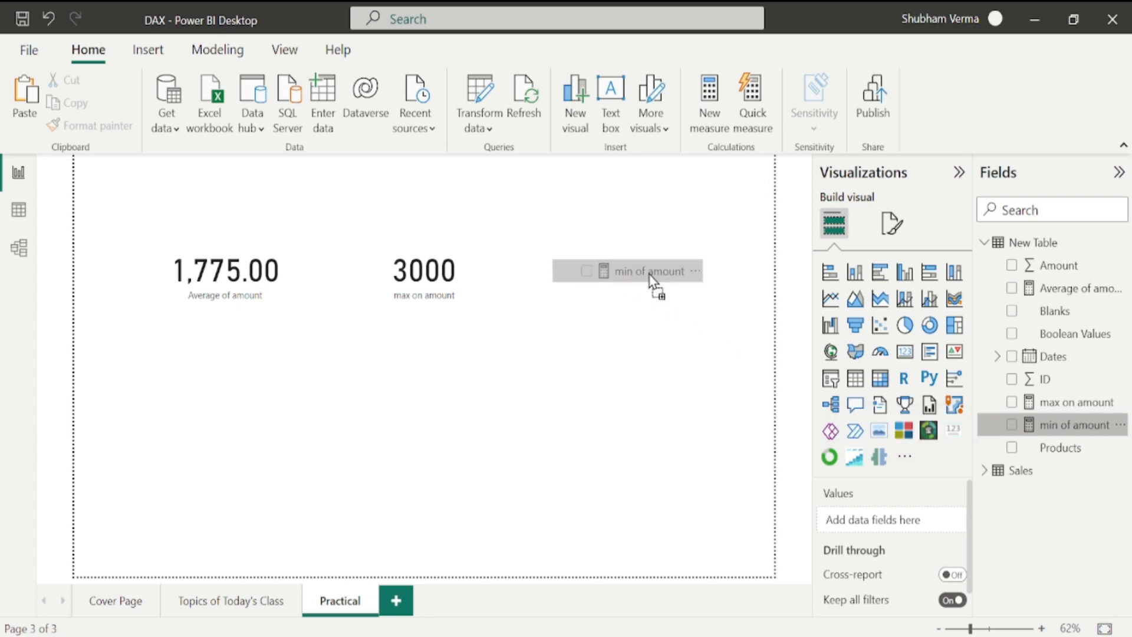
click(905, 352)
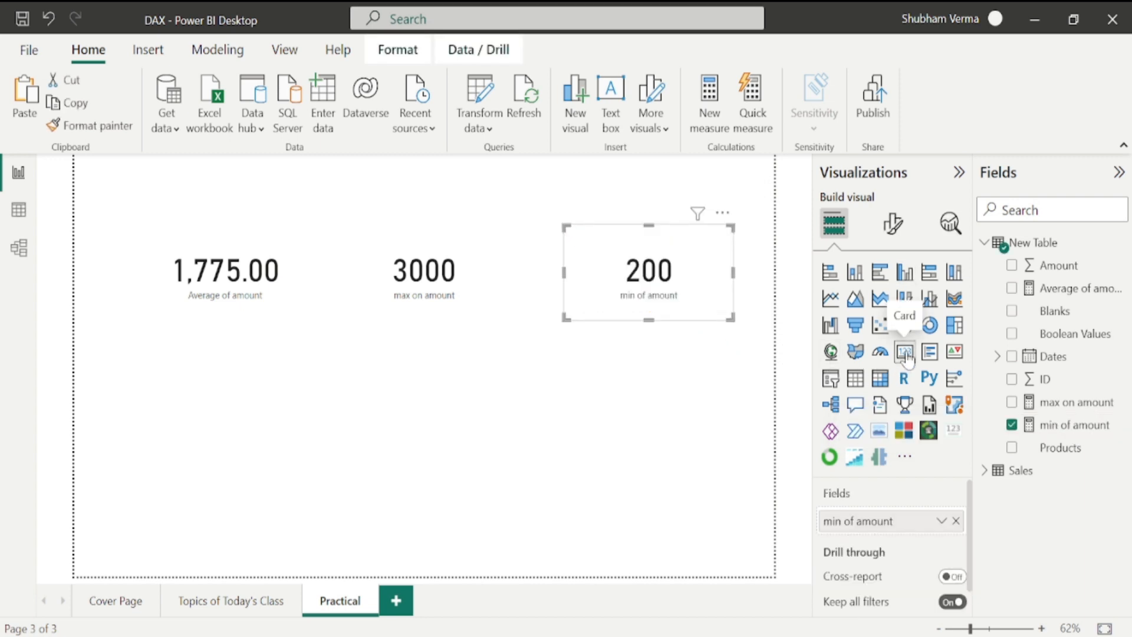
click(19, 209)
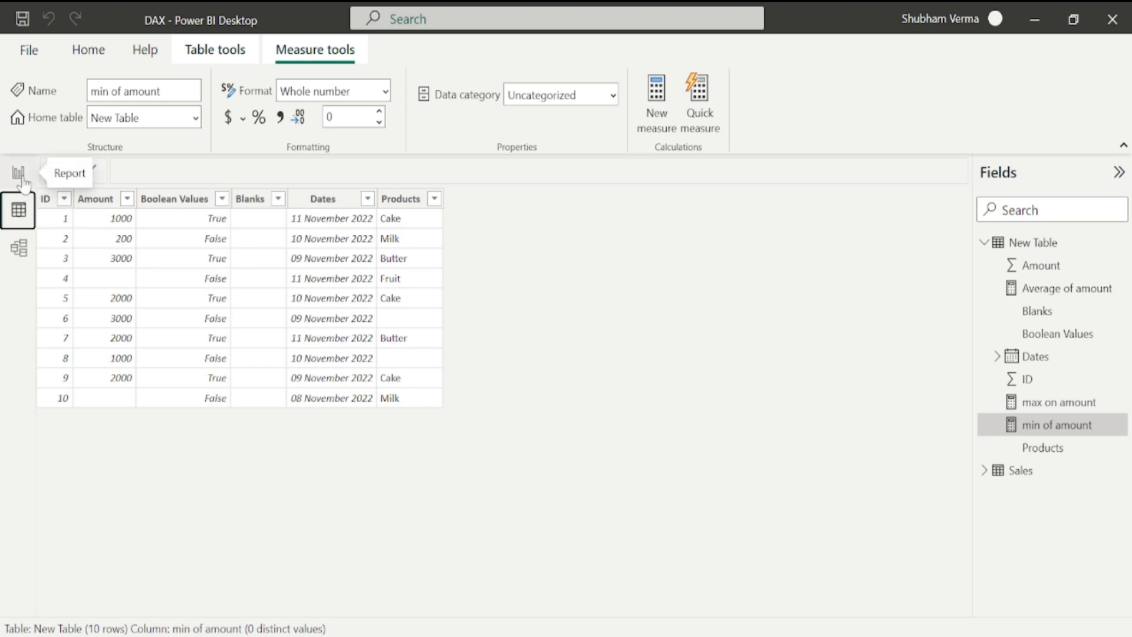
Point the min measure at Boolean Values with MIN and inspect the resulting card error
click(19, 174)
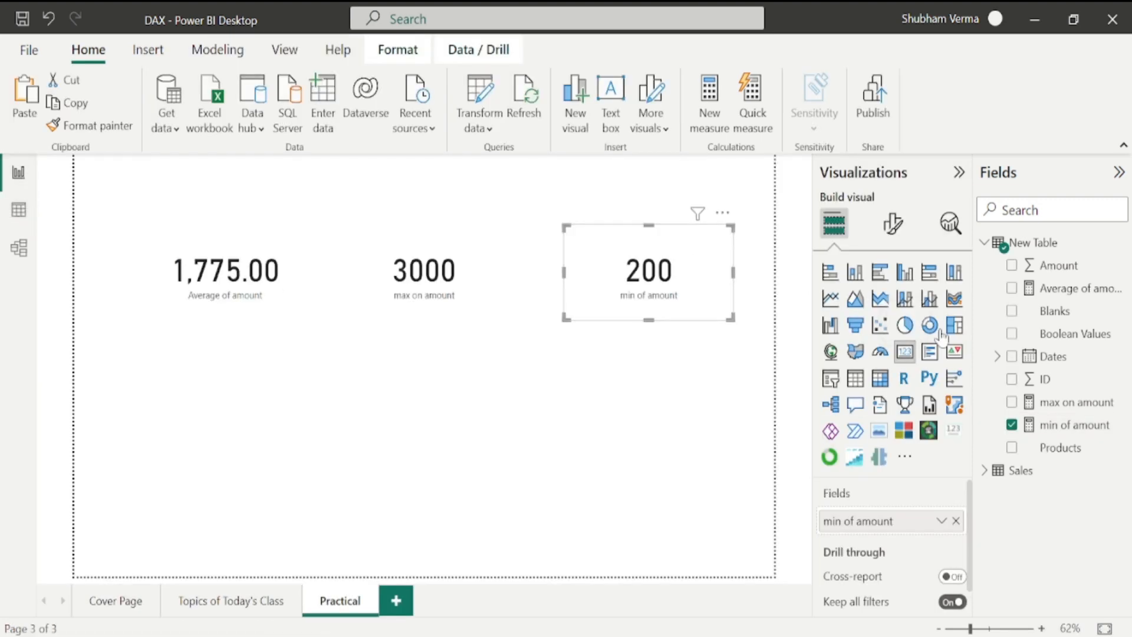
click(1073, 425)
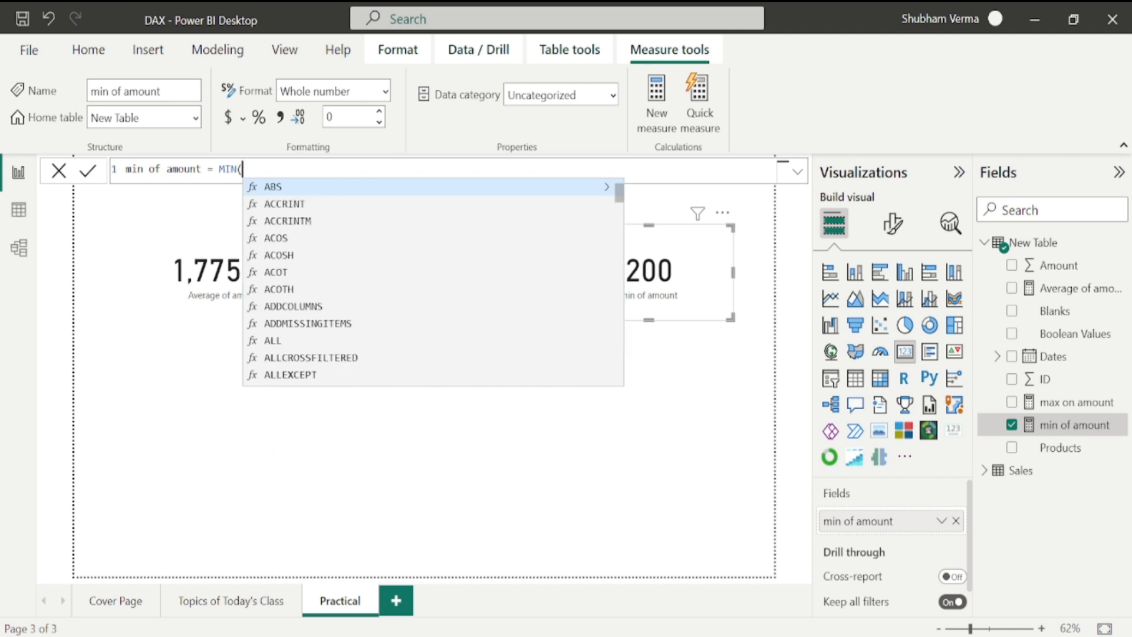
text(boo)
key(Tab)
text())
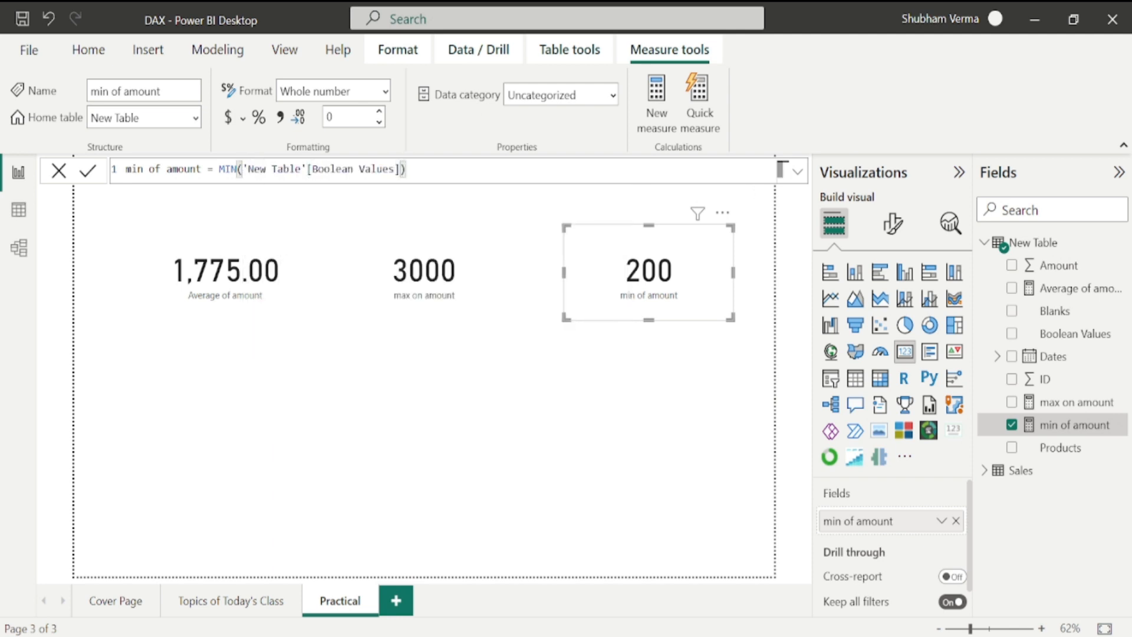
key(Return)
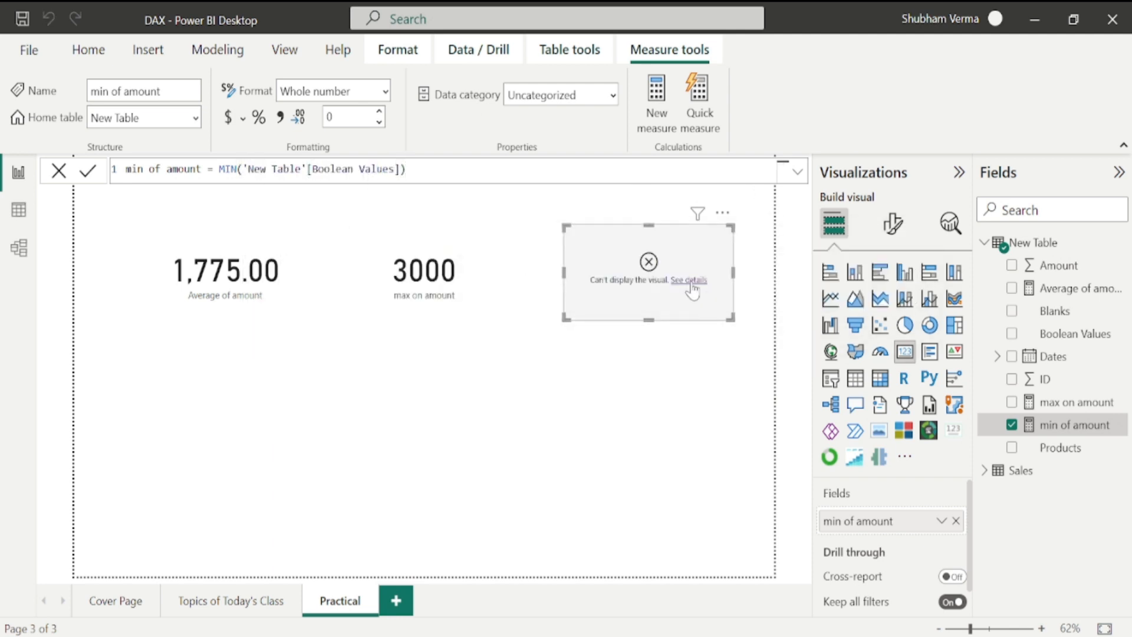
click(688, 281)
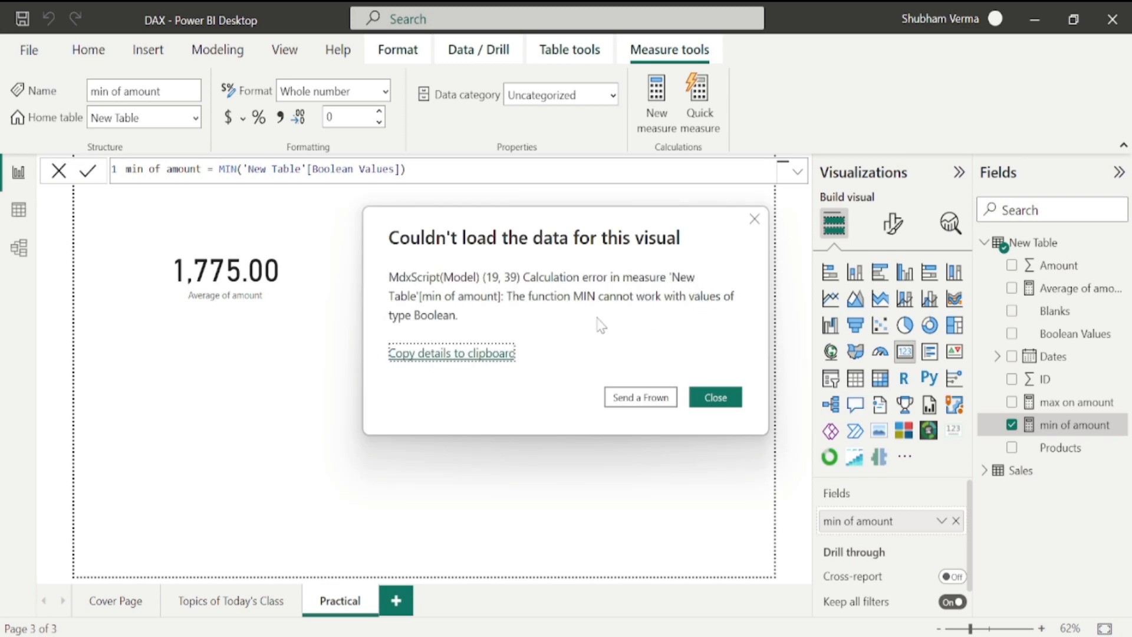
click(716, 398)
Switch the formula to MINA so the card shows 0, then move to the Topics of Today's Class page
click(238, 170)
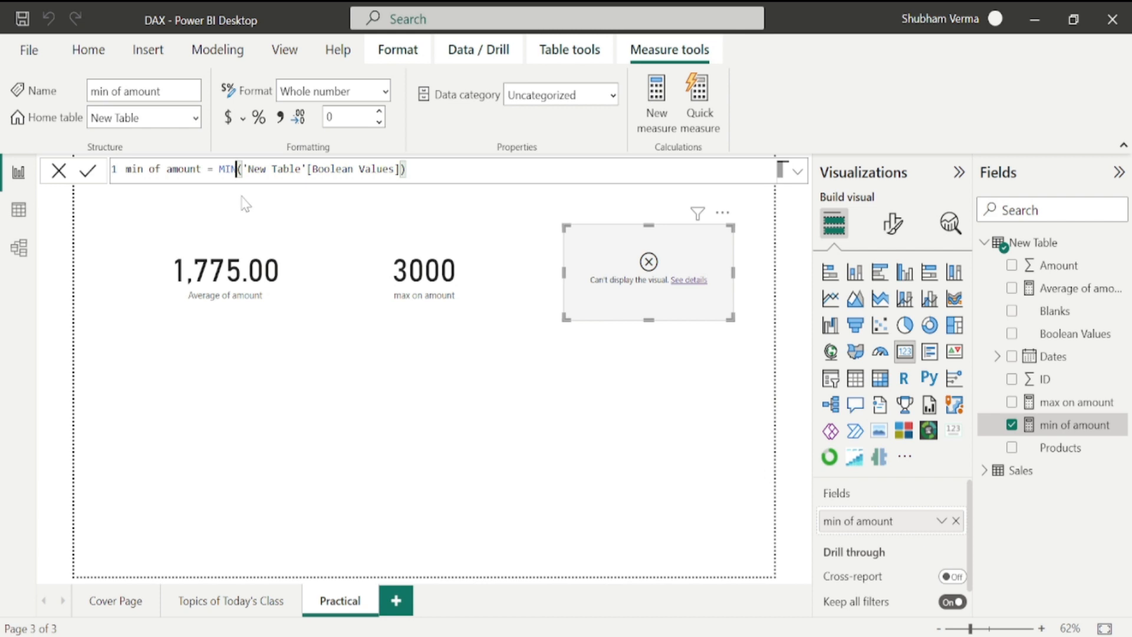
text(a)
key(Return)
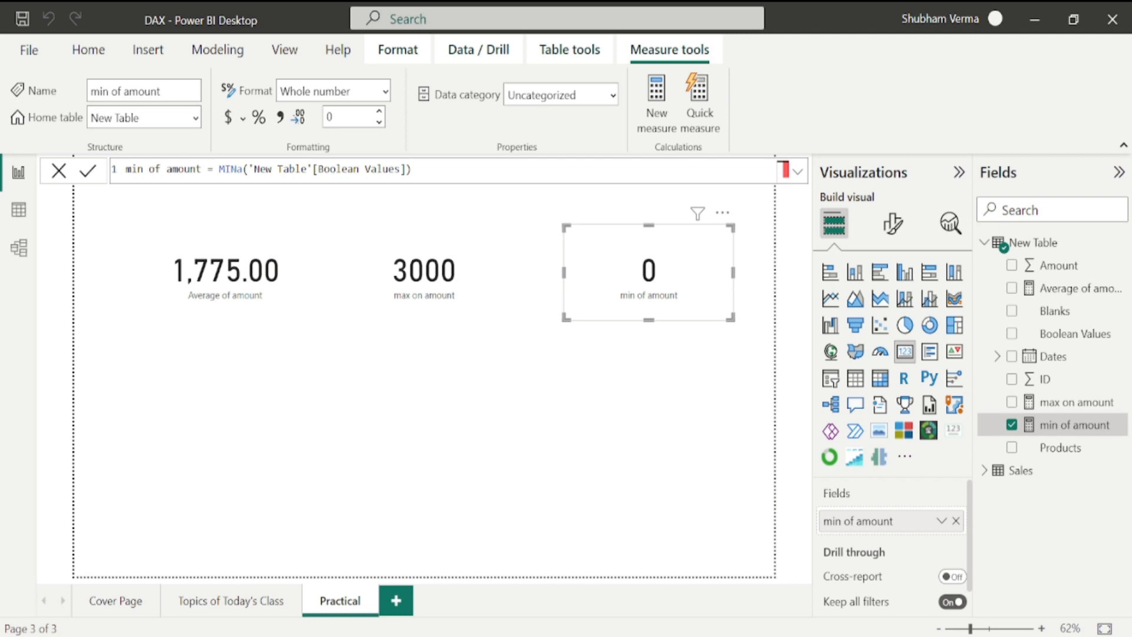
click(18, 210)
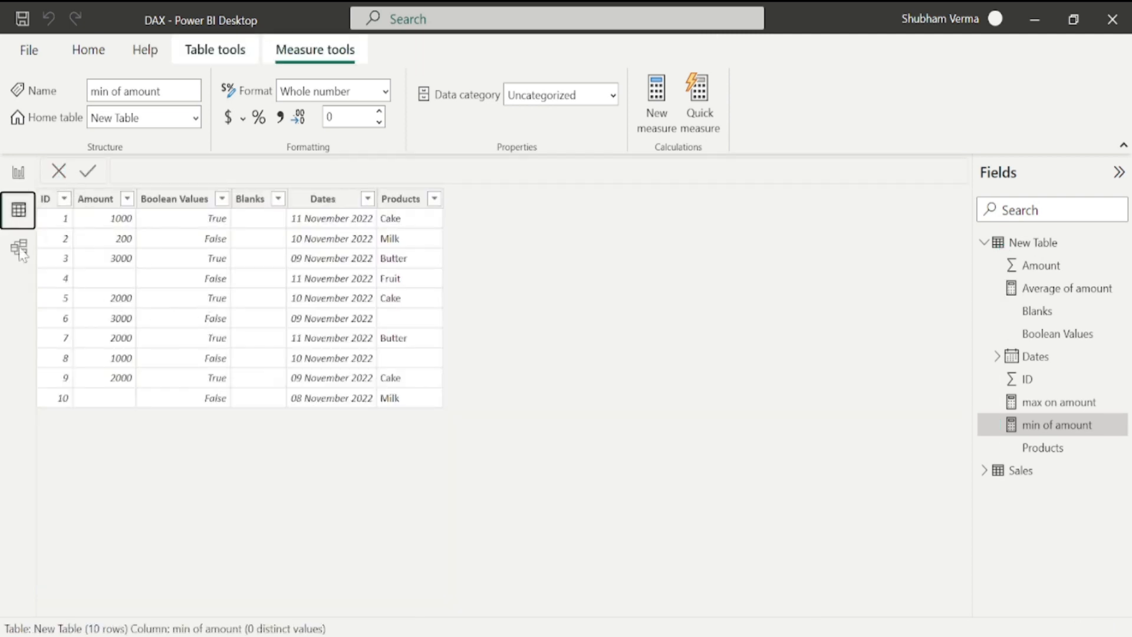
click(19, 173)
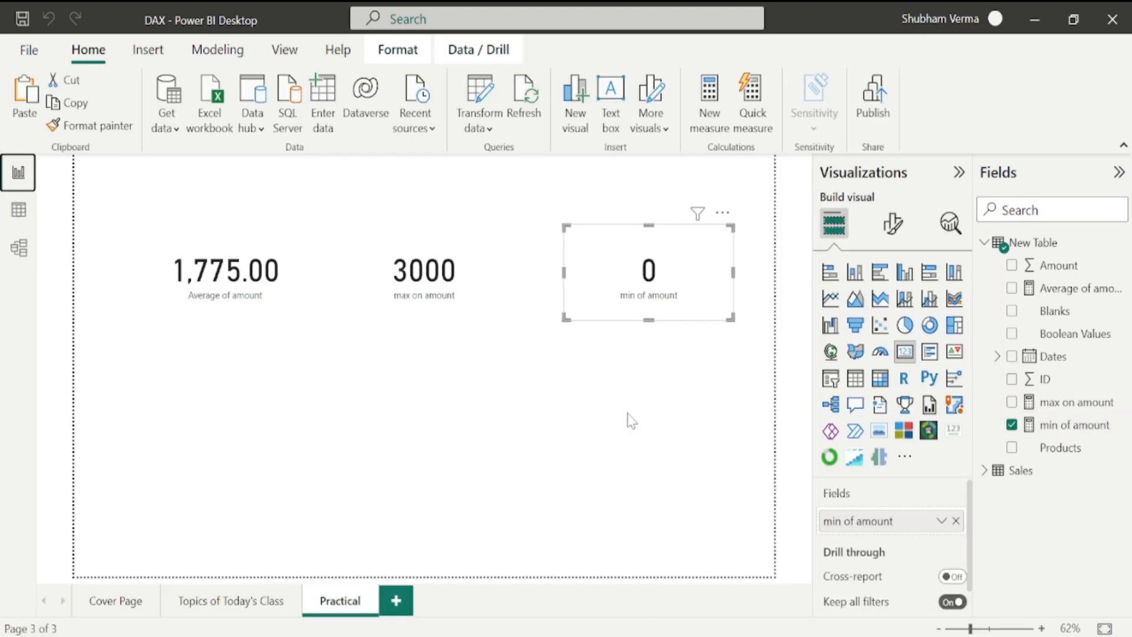
key(ctrl+Page_Up)
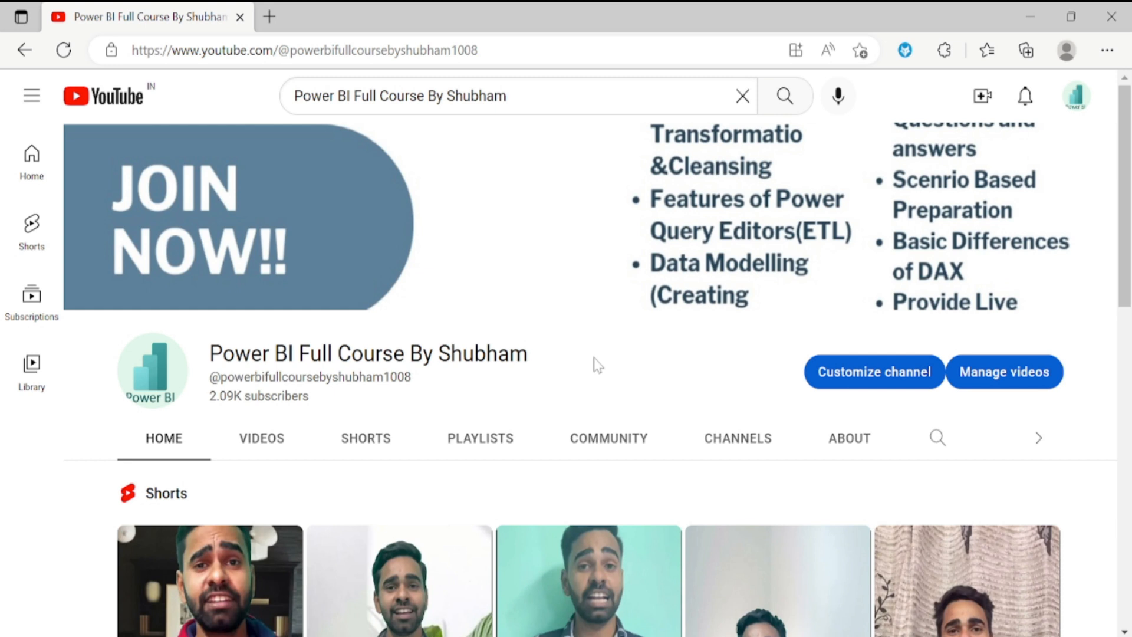
Page the channel's Uploads carousel twice to reach Power BI Services tutorials 43rd to 47th
drag(531, 354, 228, 360)
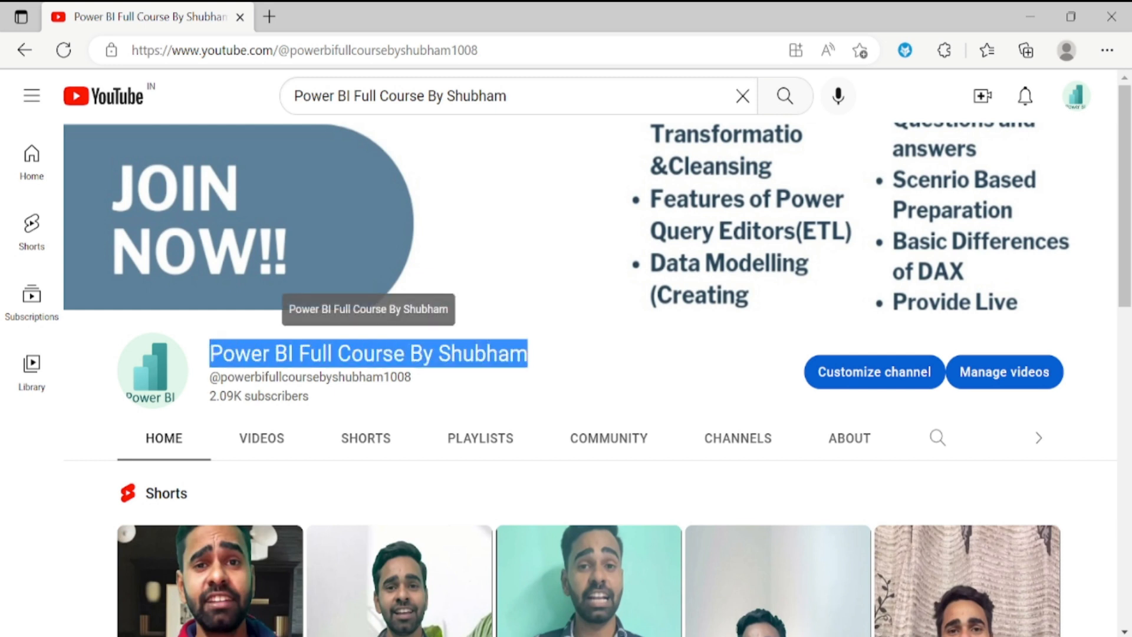
scroll(573, 326, down, 5)
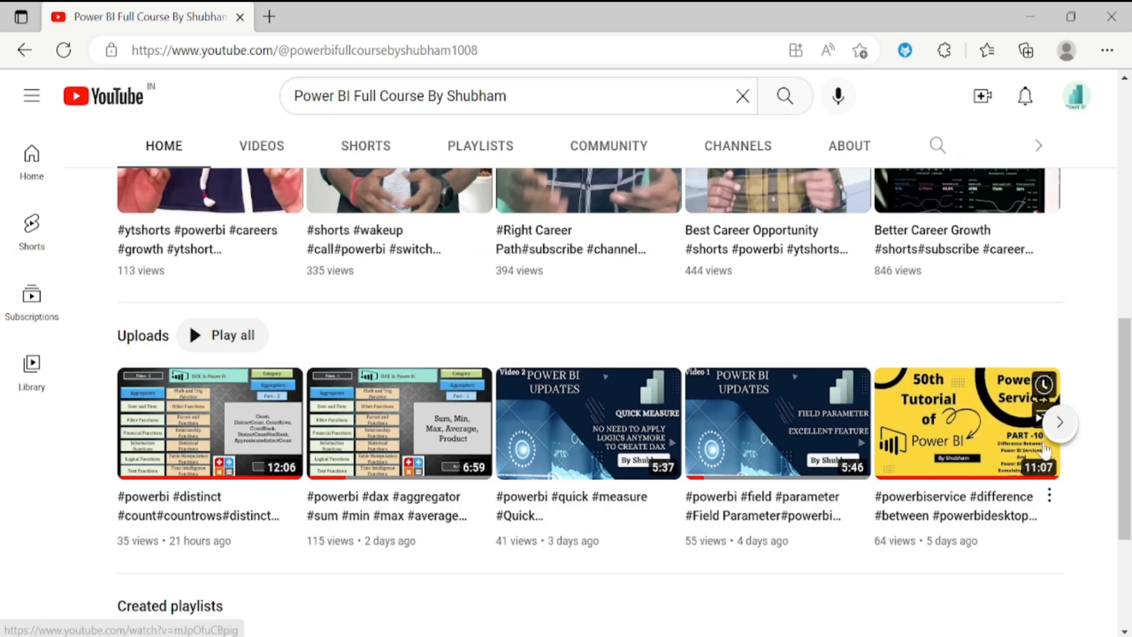
click(1061, 425)
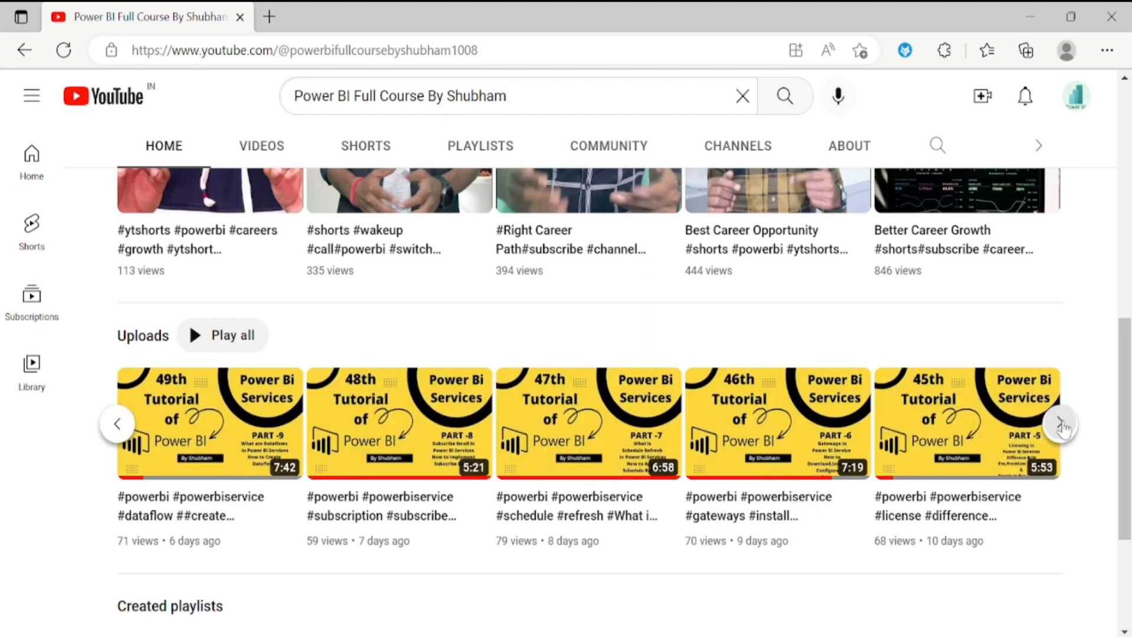
click(1064, 427)
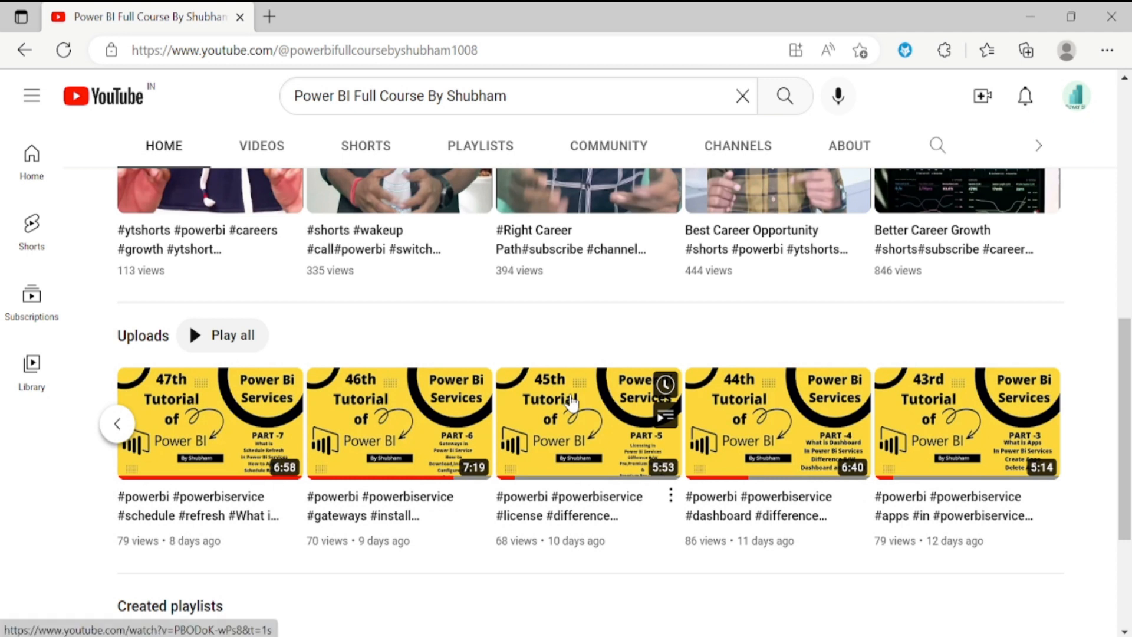
scroll(571, 402, up, 2)
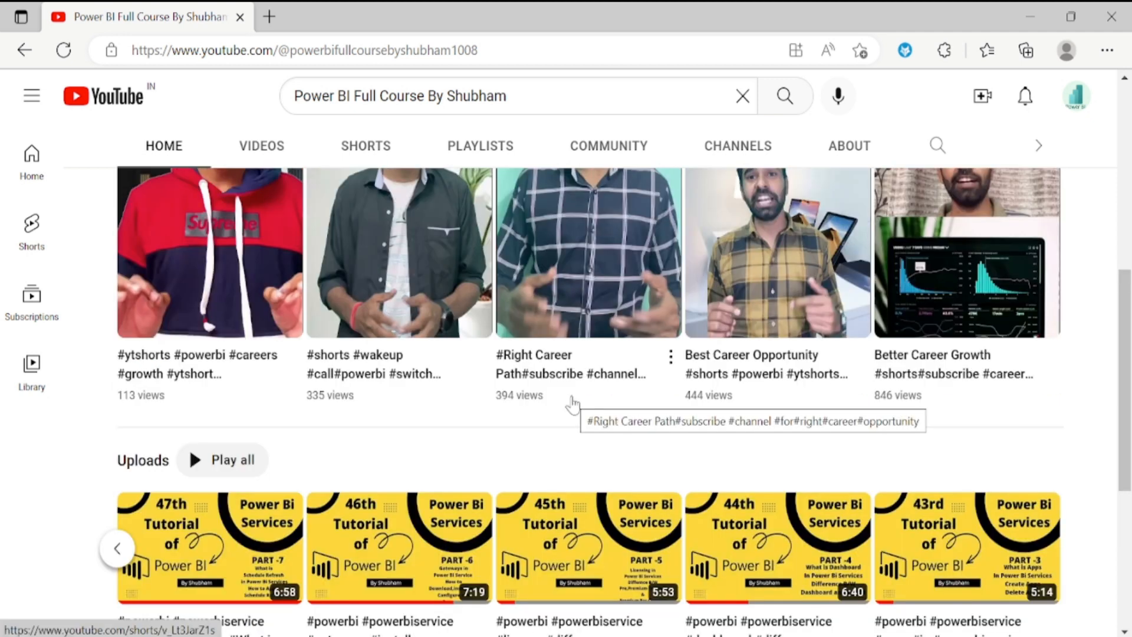